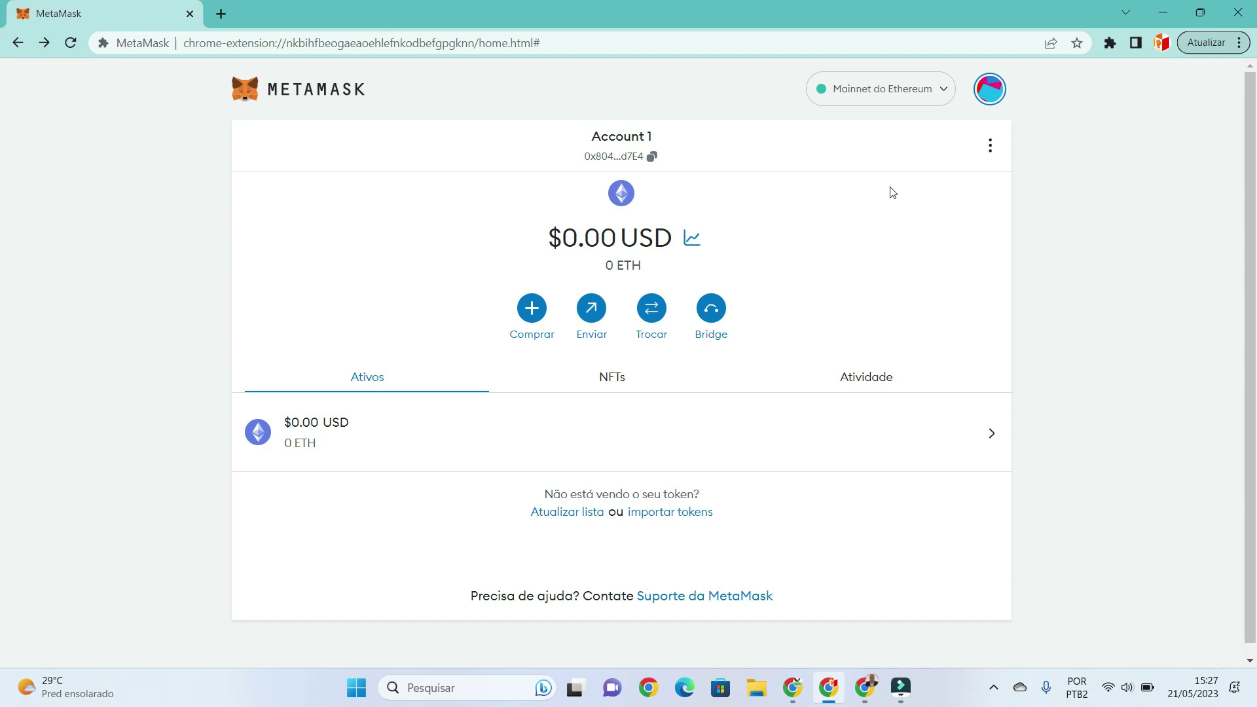
Pin the MetaMask extension to the browser toolbar and dismiss the extensions list.
left_click(1111, 46)
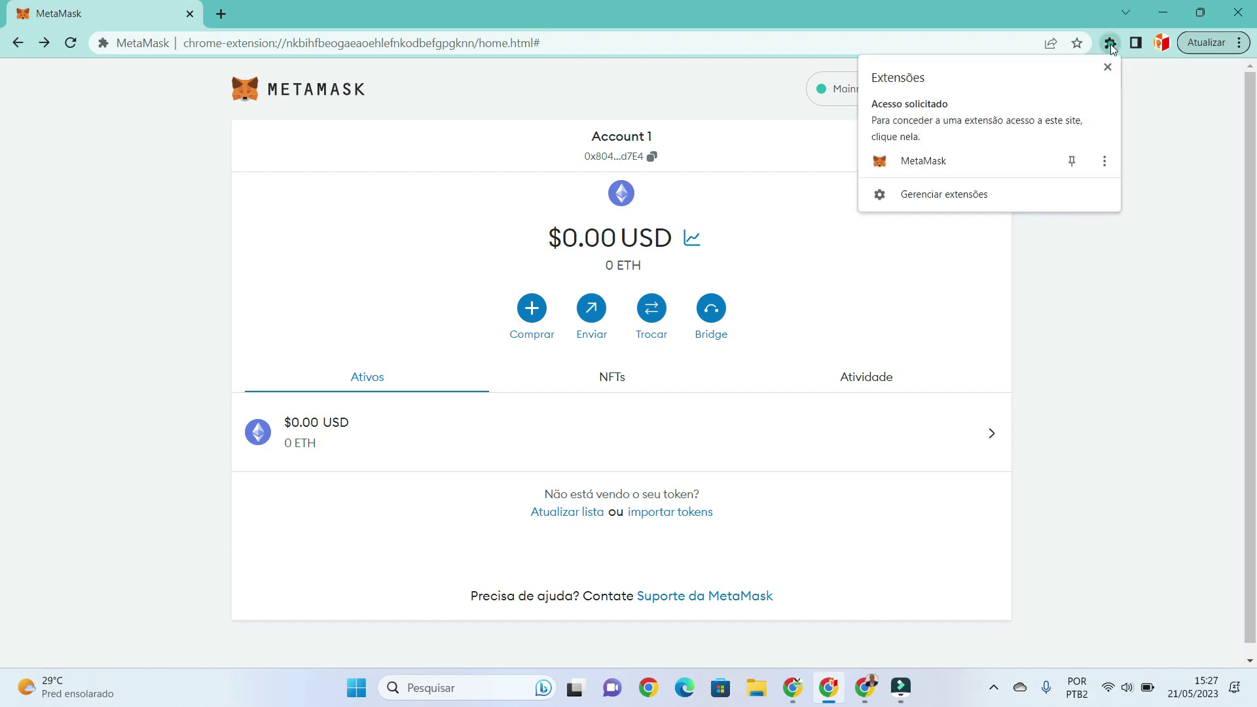
left_click(1072, 164)
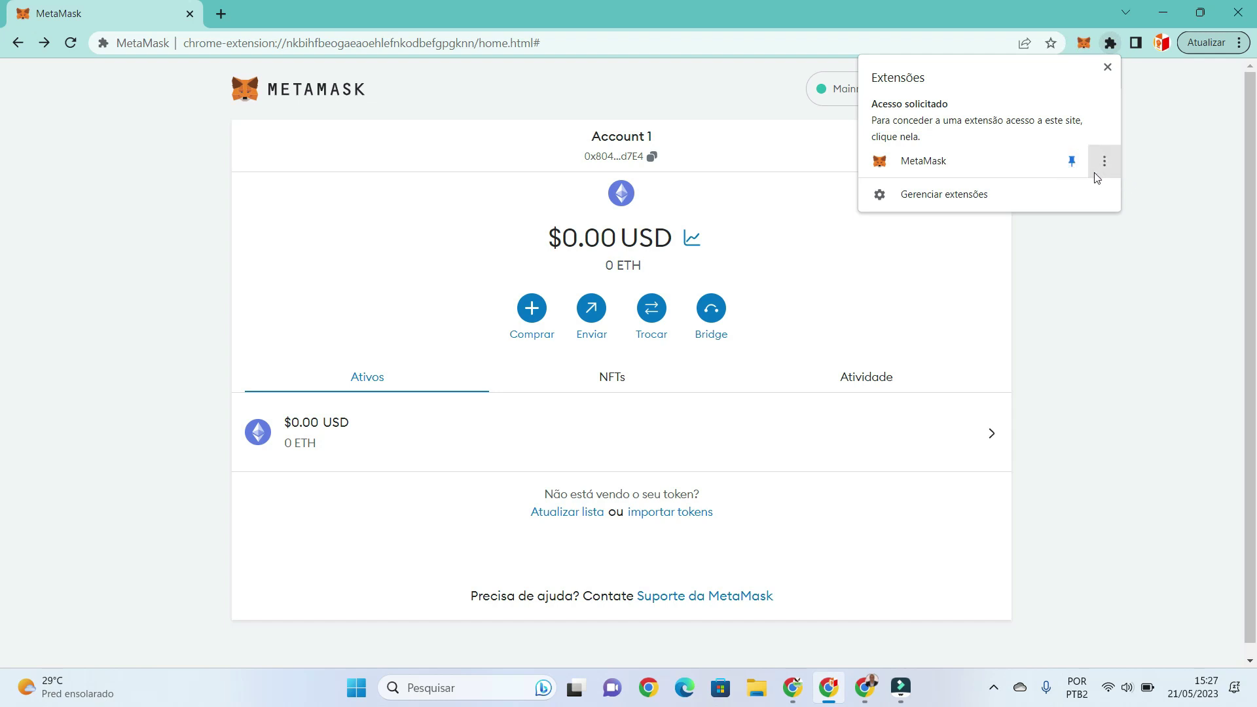
left_click(1113, 314)
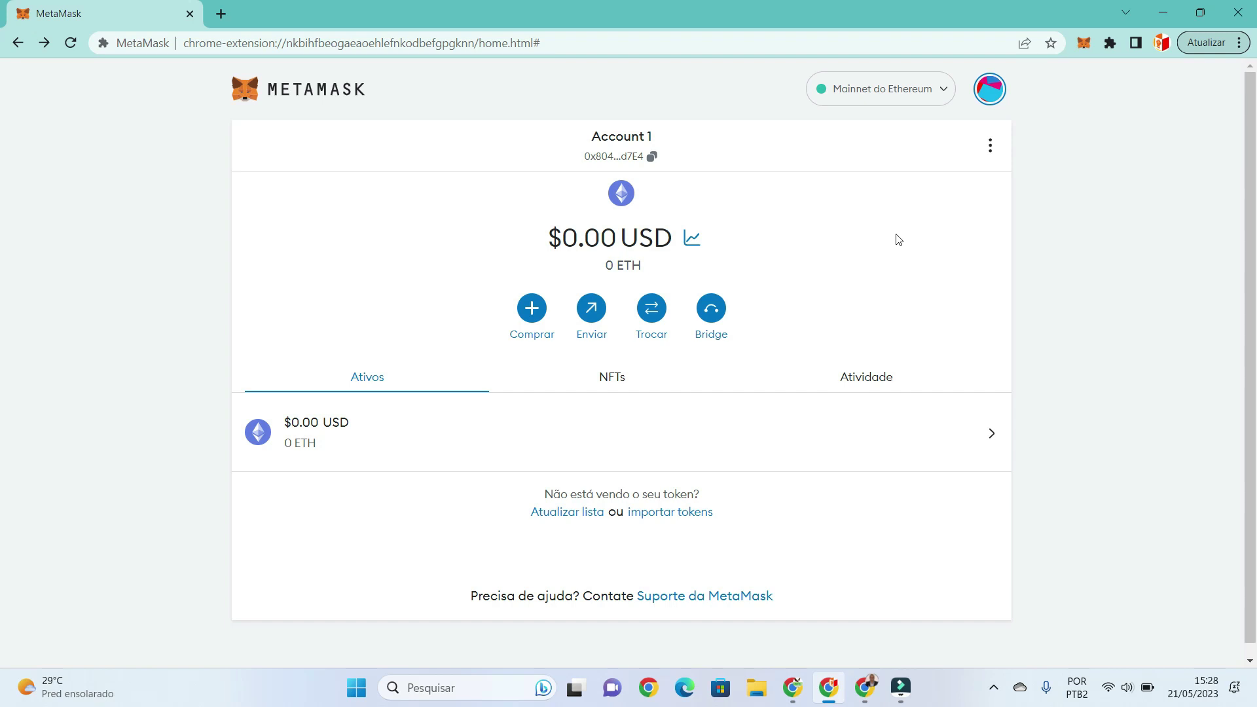
Add the BNB Smart Chain network from the popular networks, approve it, and switch the wallet to it.
left_click(933, 96)
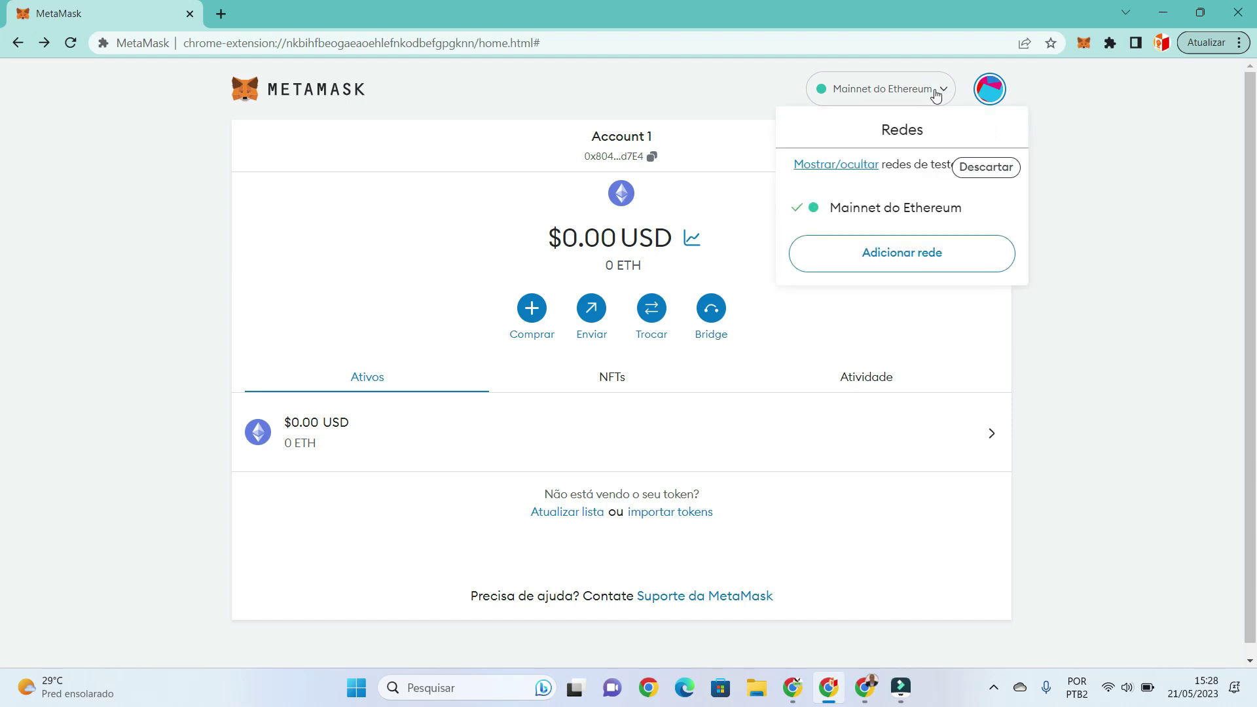
left_click(886, 253)
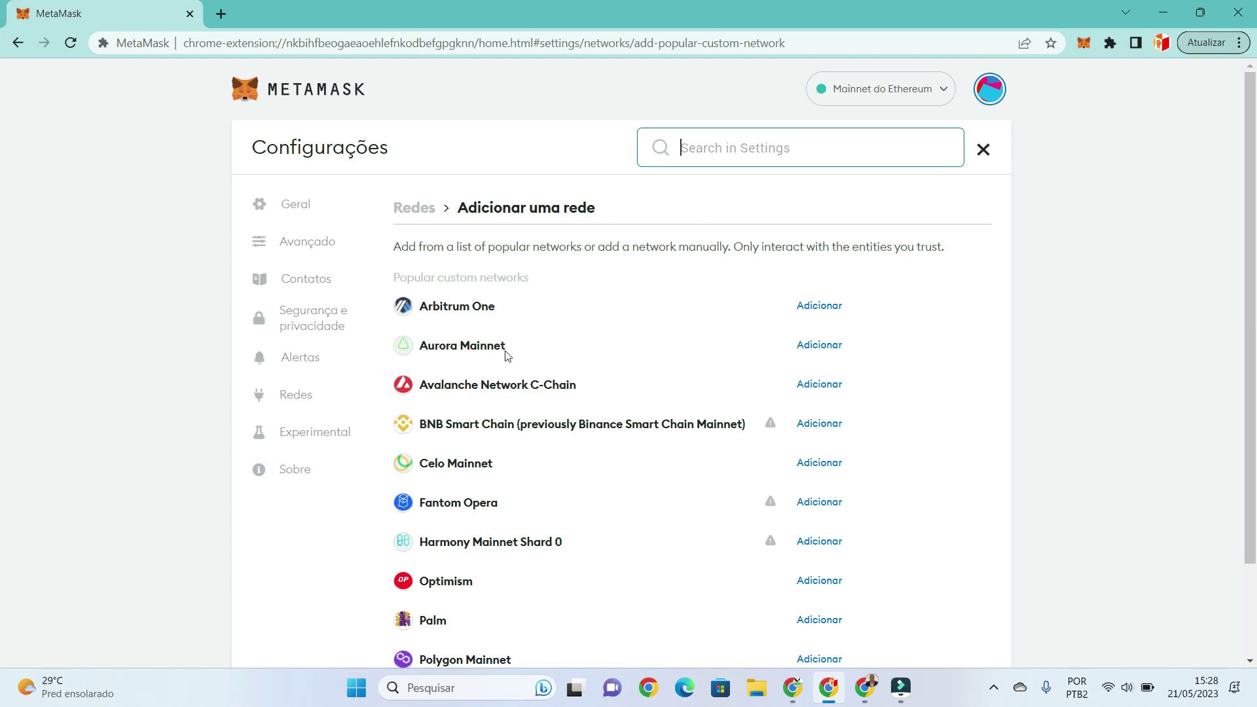
mouse_move(1252, 177)
left_mouse_down()
mouse_move(1252, 271)
mouse_move(1239, 171)
left_mouse_up()
left_click_drag(415, 424, 625, 425)
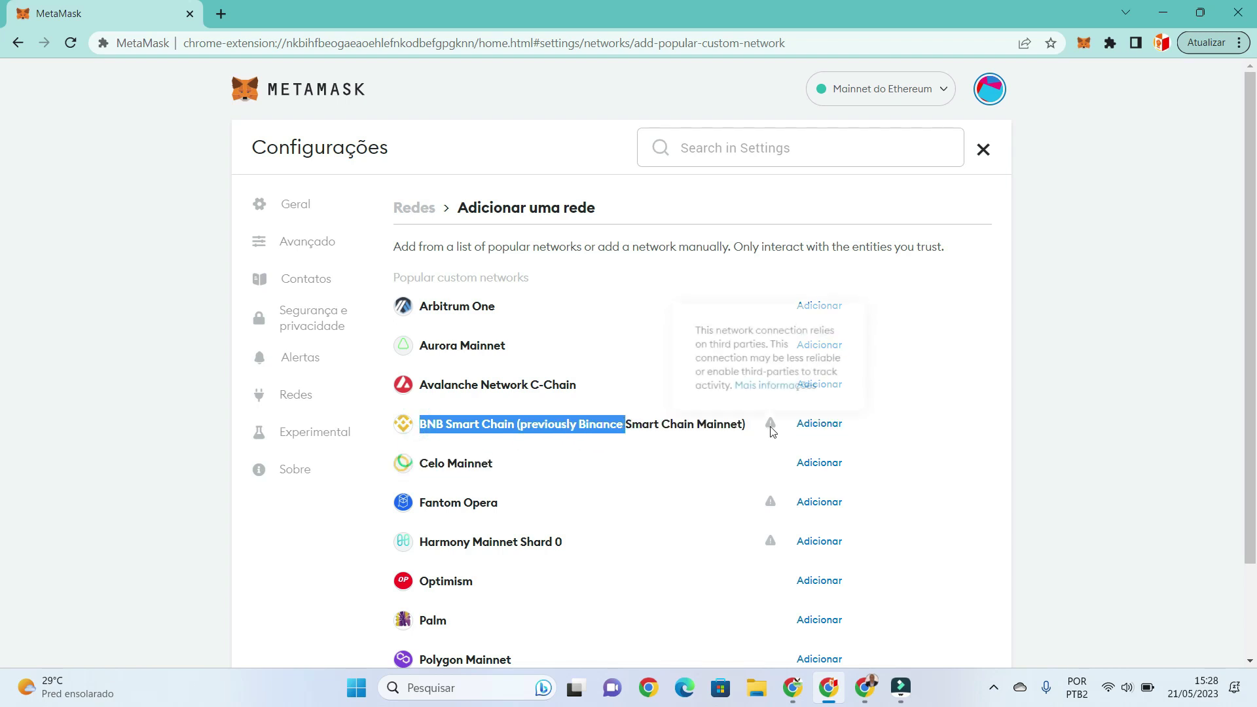
left_click(817, 426)
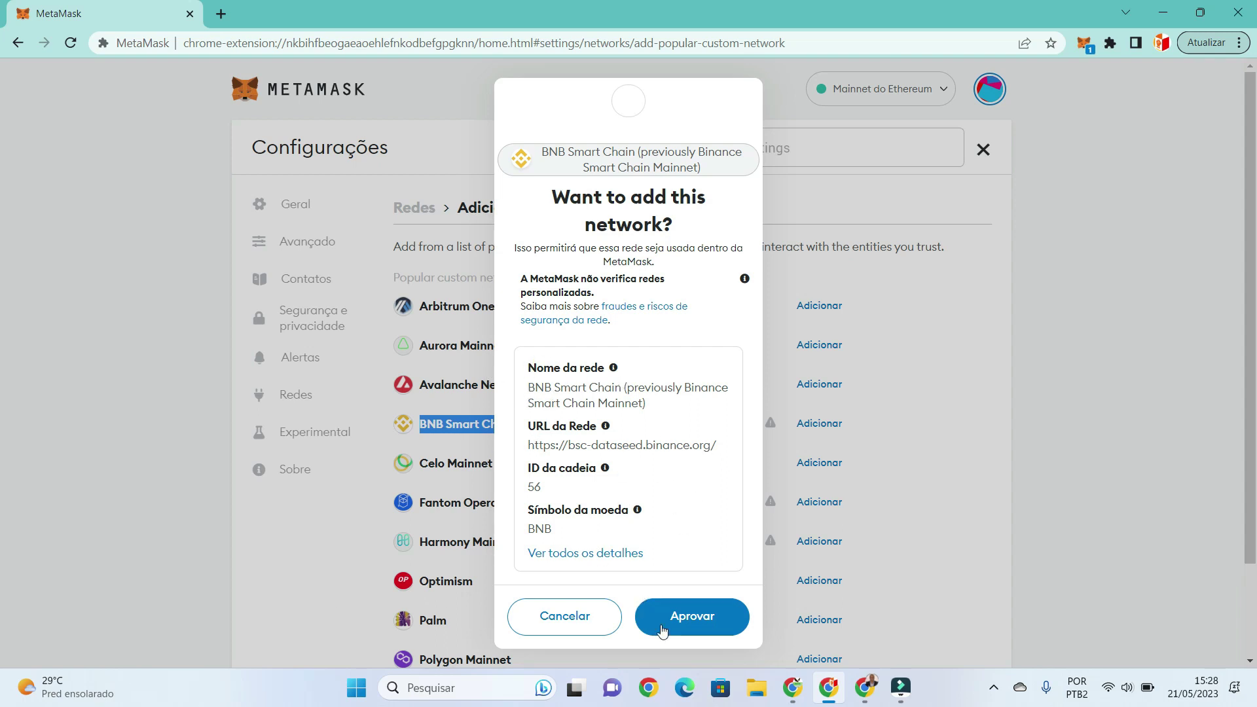
left_click(685, 624)
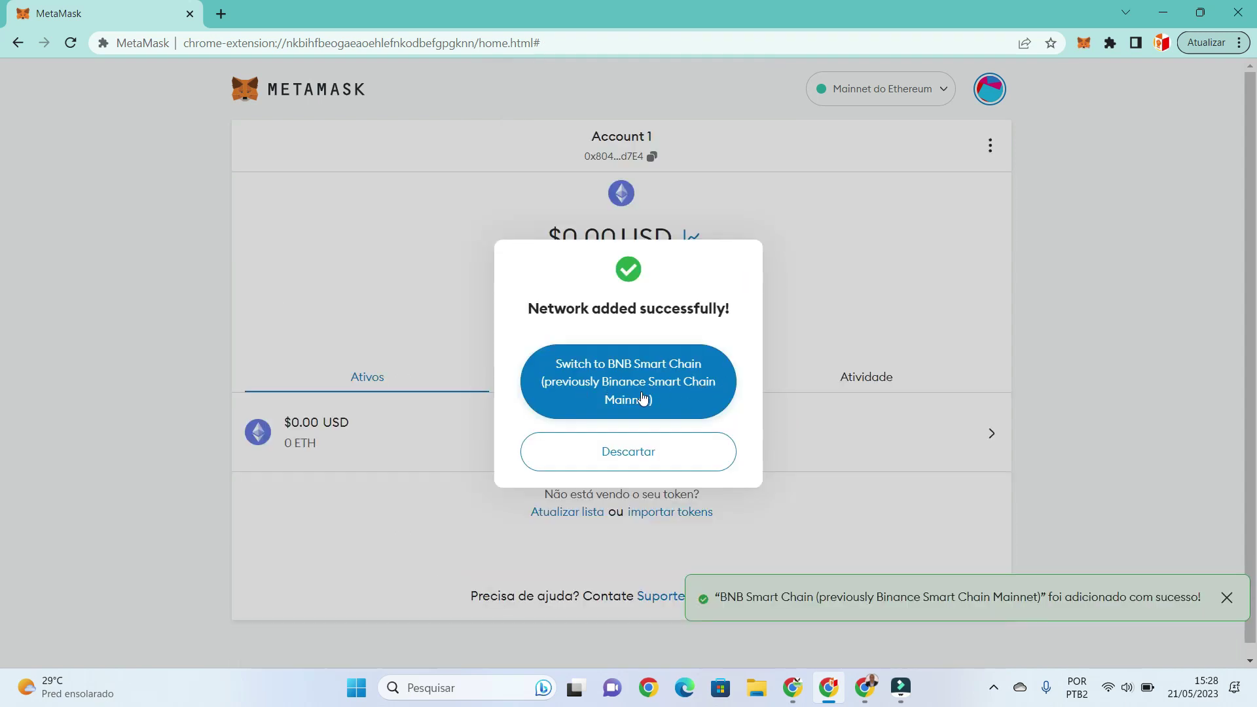
left_click(650, 398)
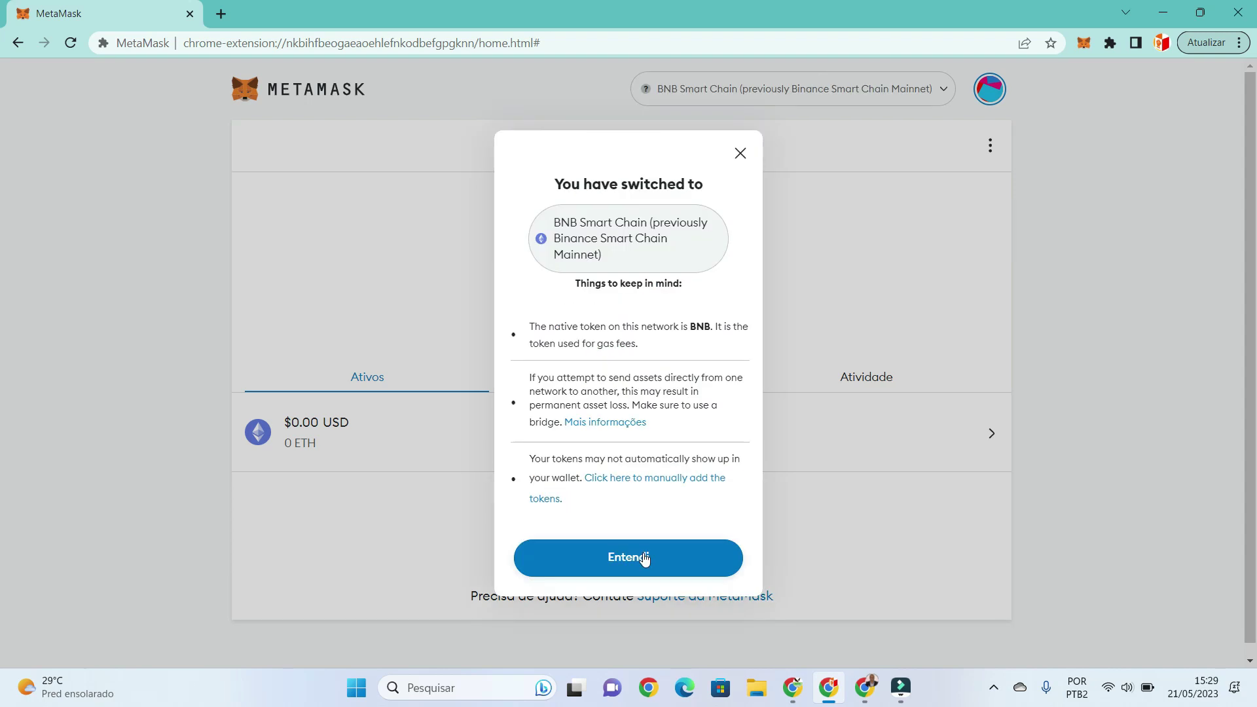
left_click(642, 553)
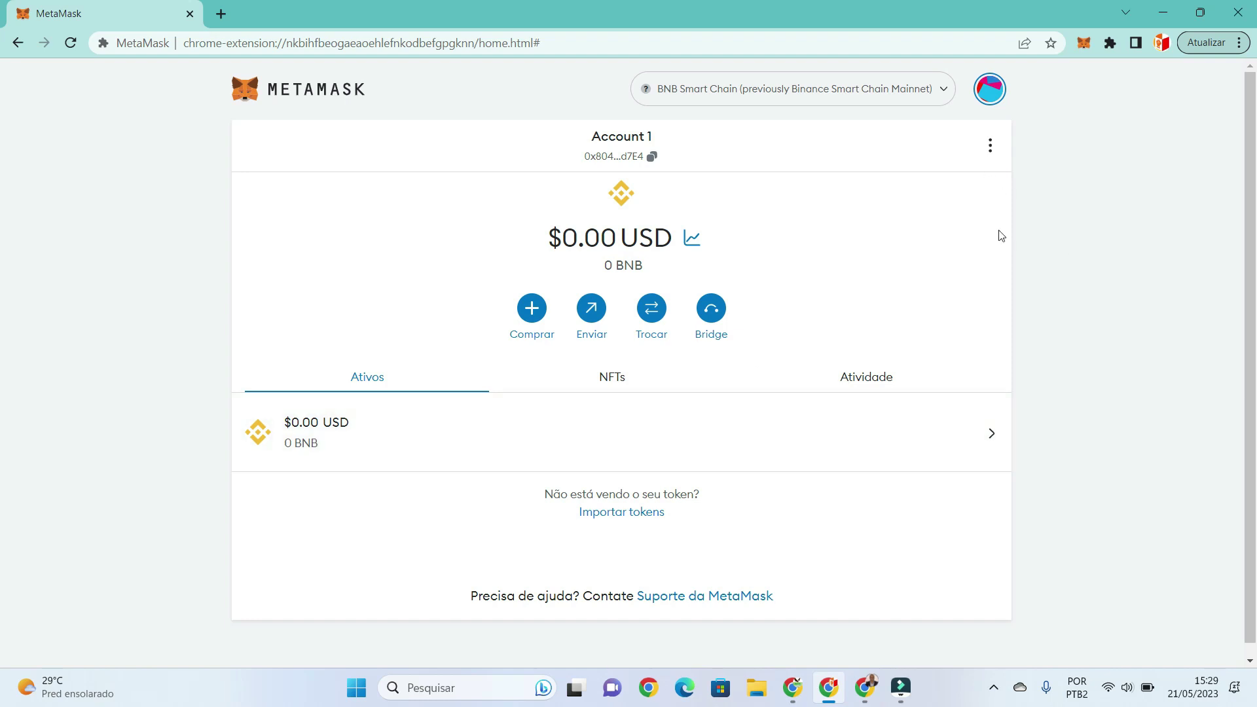
Add the Arbitrum One network from the popular networks, approve it, and switch the wallet to it.
left_click(932, 100)
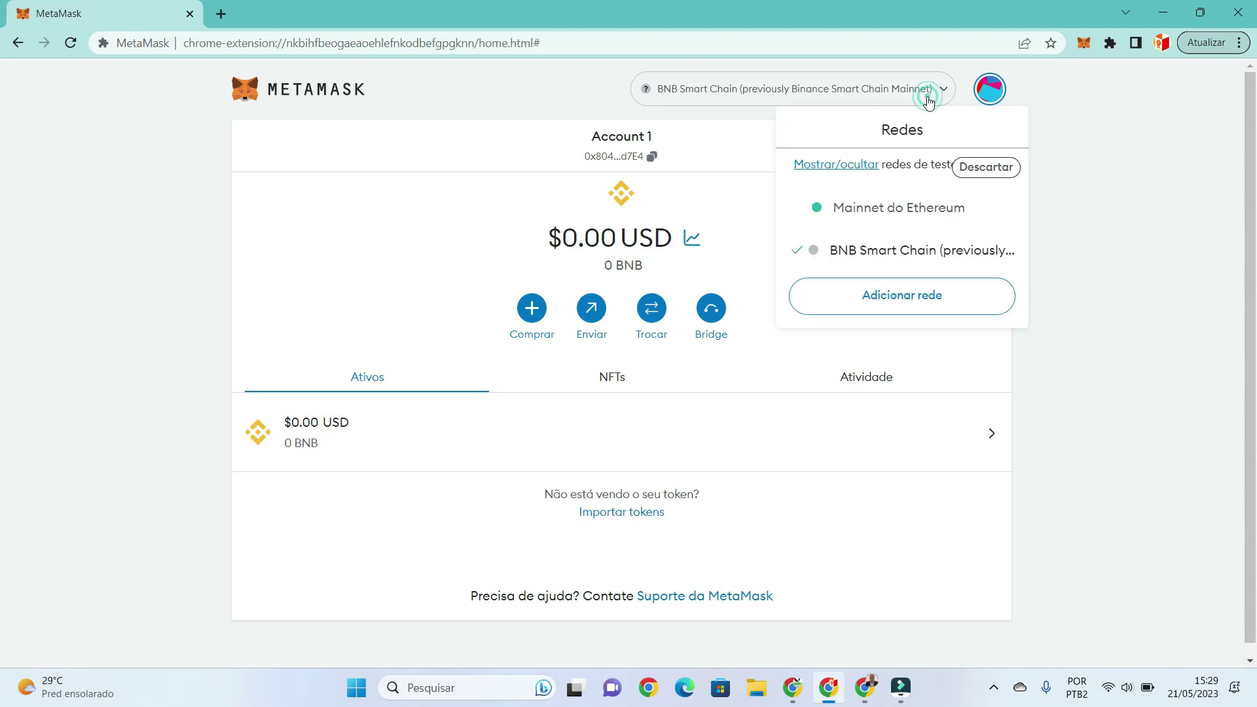
left_click(858, 296)
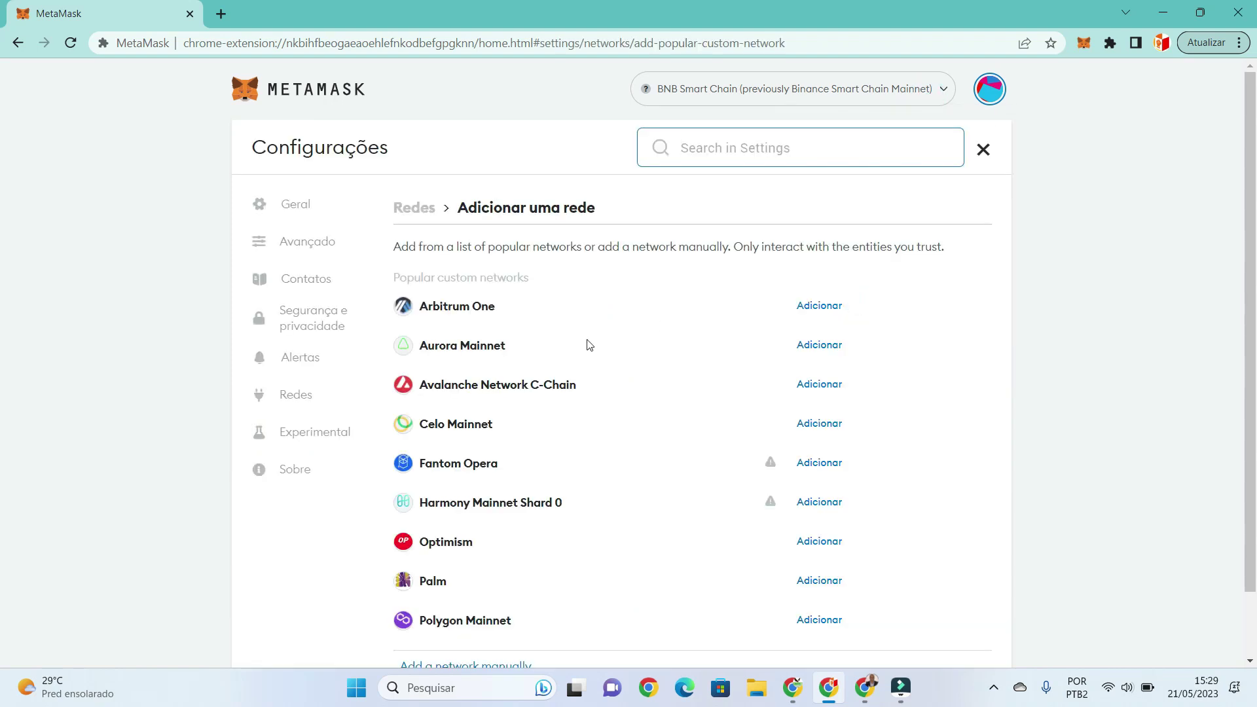
left_click(819, 305)
left_click(694, 609)
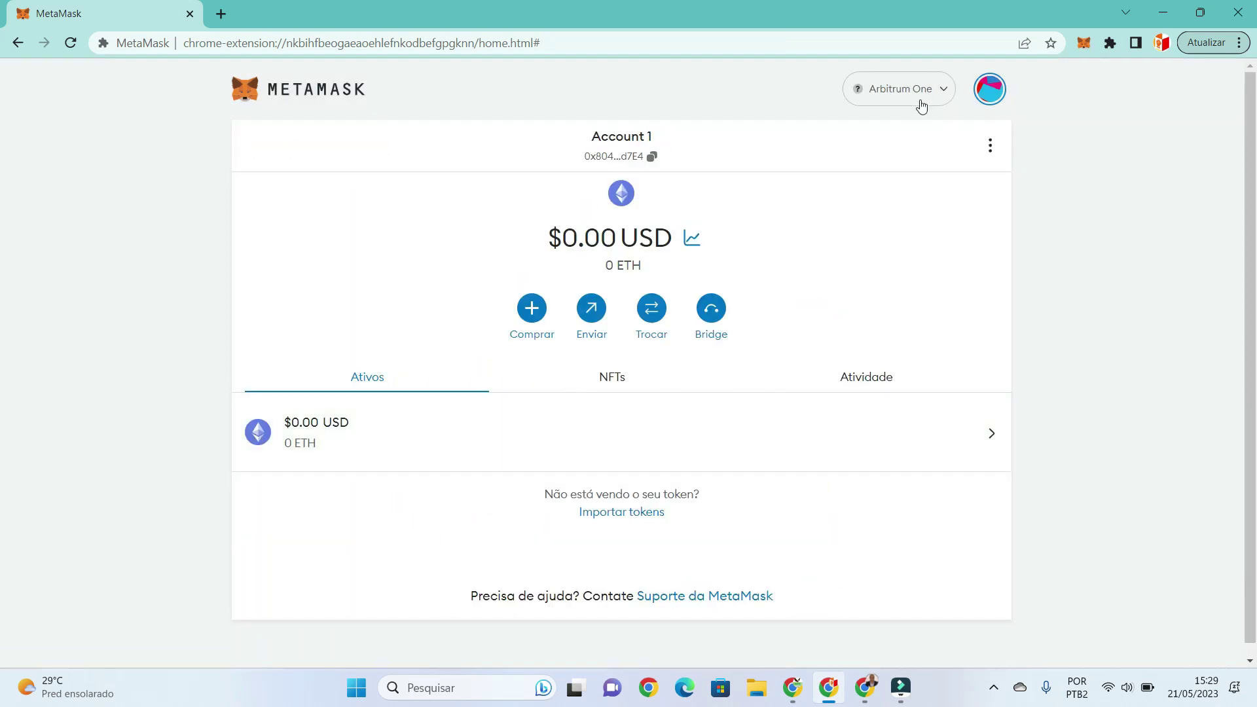
Switch the active network to Mainnet do Ethereum, change to BNB Smart Chain, and return to Mainnet do Ethereum.
left_click(930, 91)
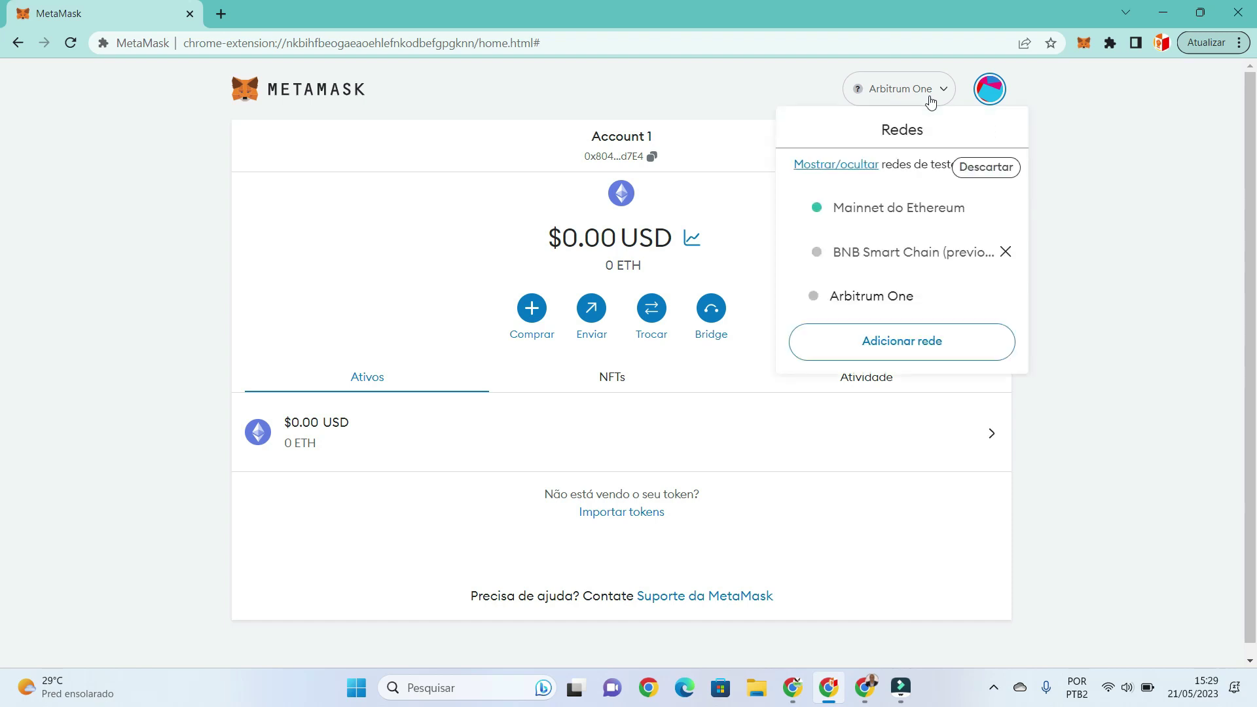
left_click(875, 211)
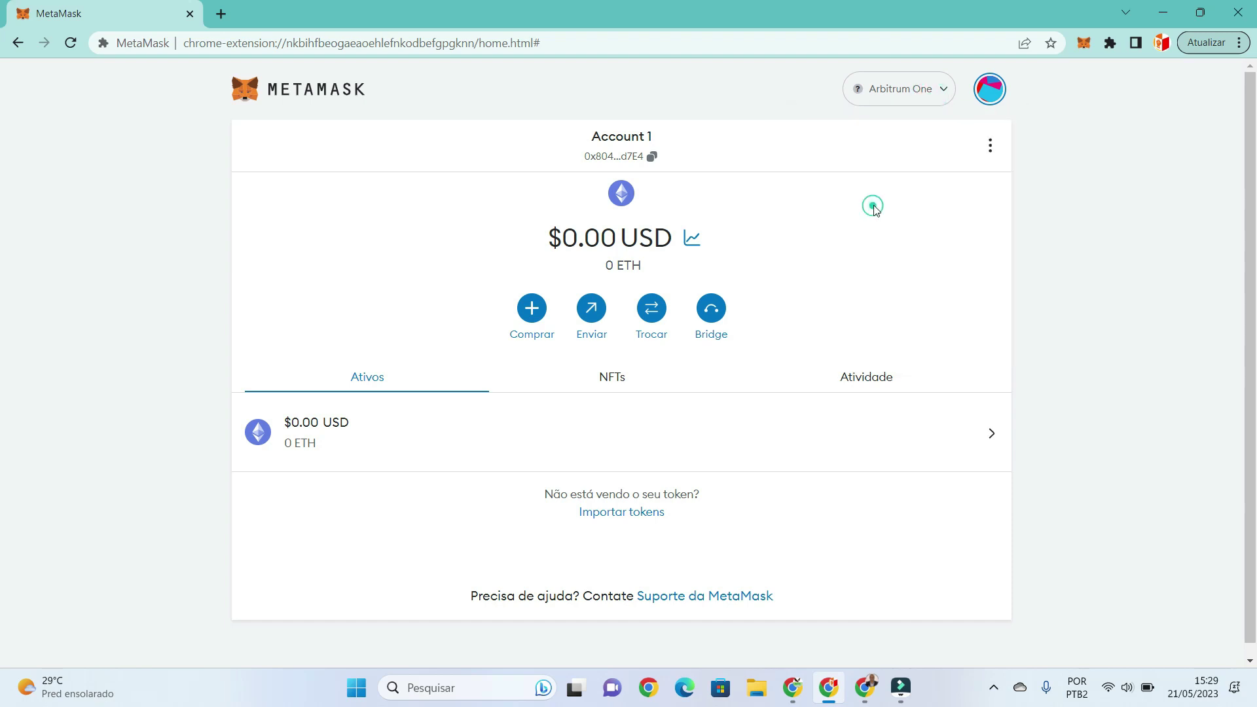
left_click(899, 92)
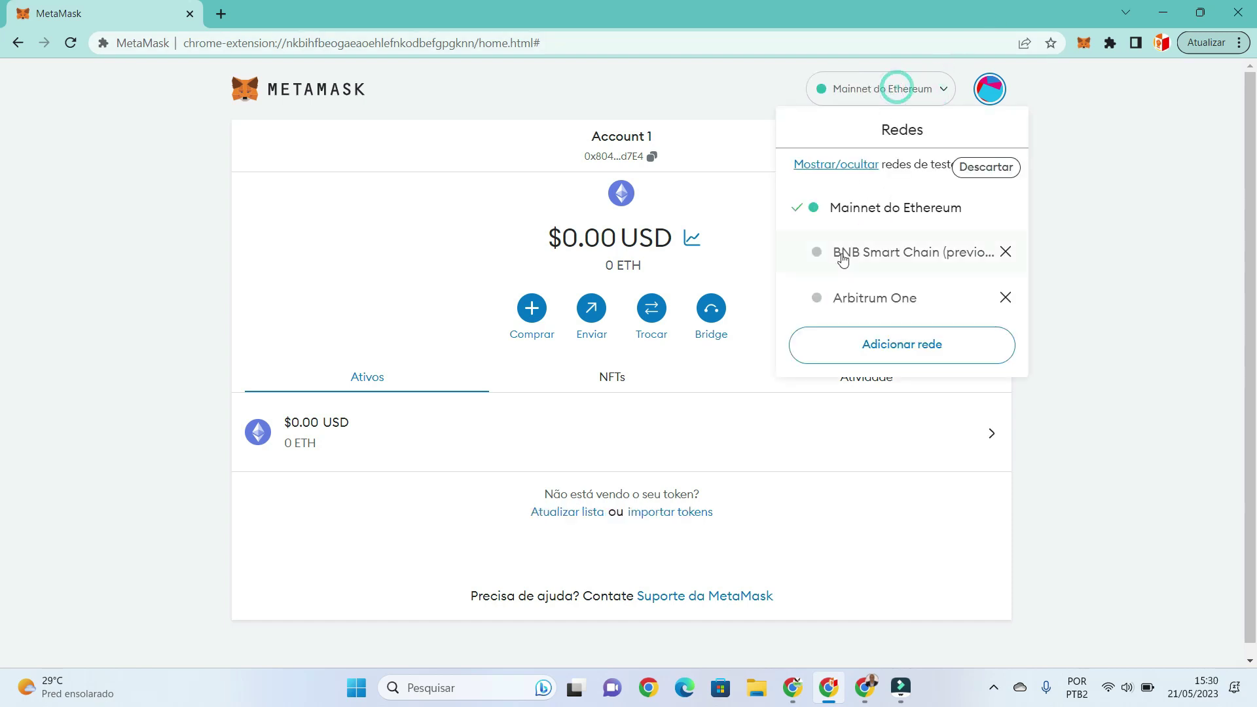
left_click(844, 256)
left_click(919, 93)
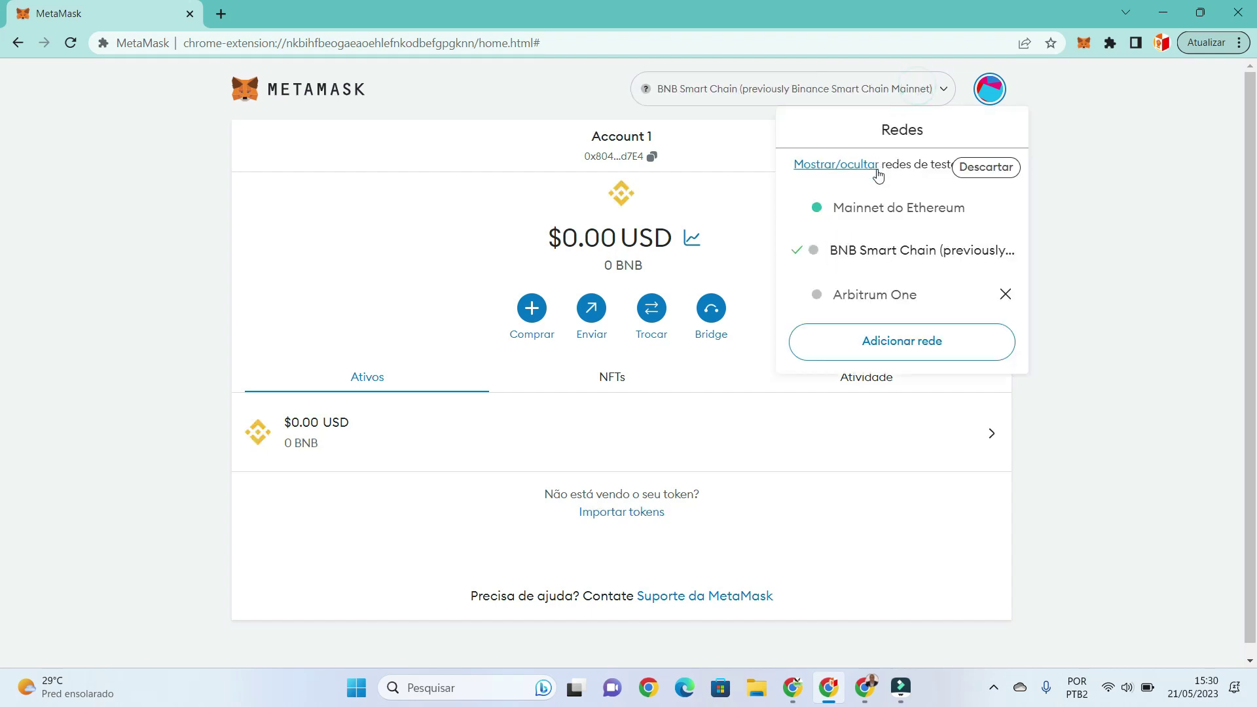
left_click(868, 217)
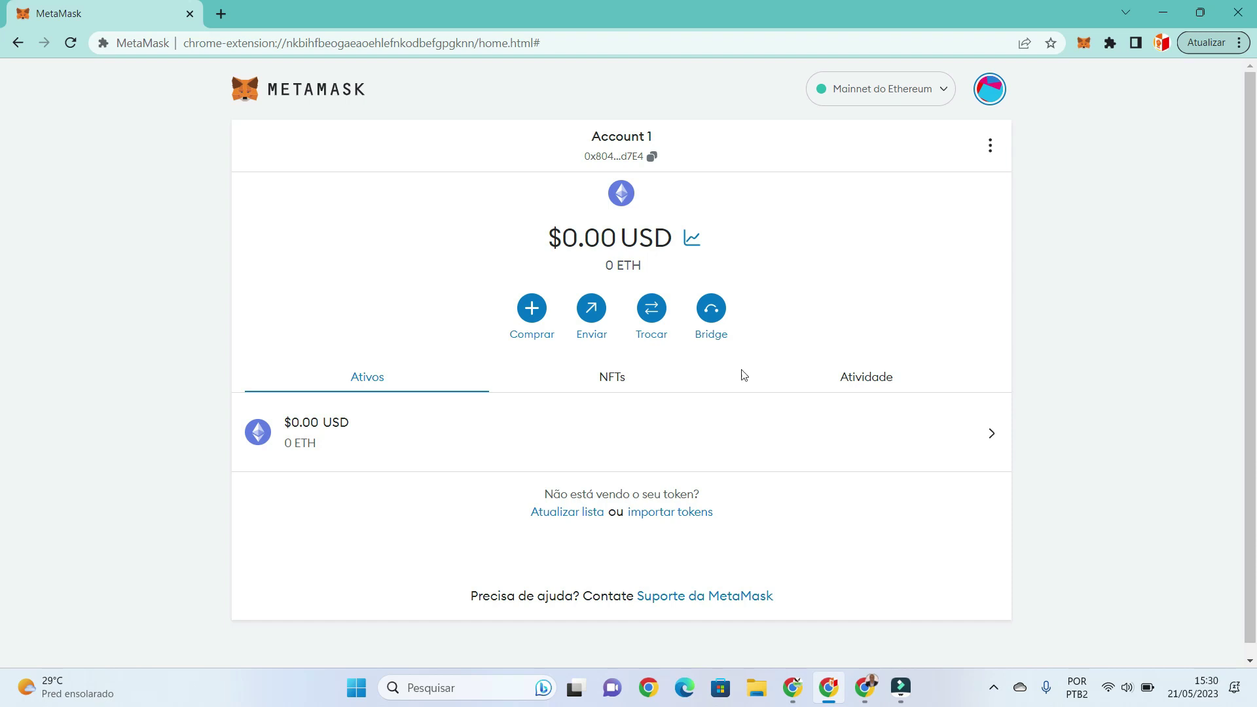
Find the token "usdt", import Tether USD (USDT) into the wallet, and go back to the account overview.
left_click(692, 514)
left_click(617, 312)
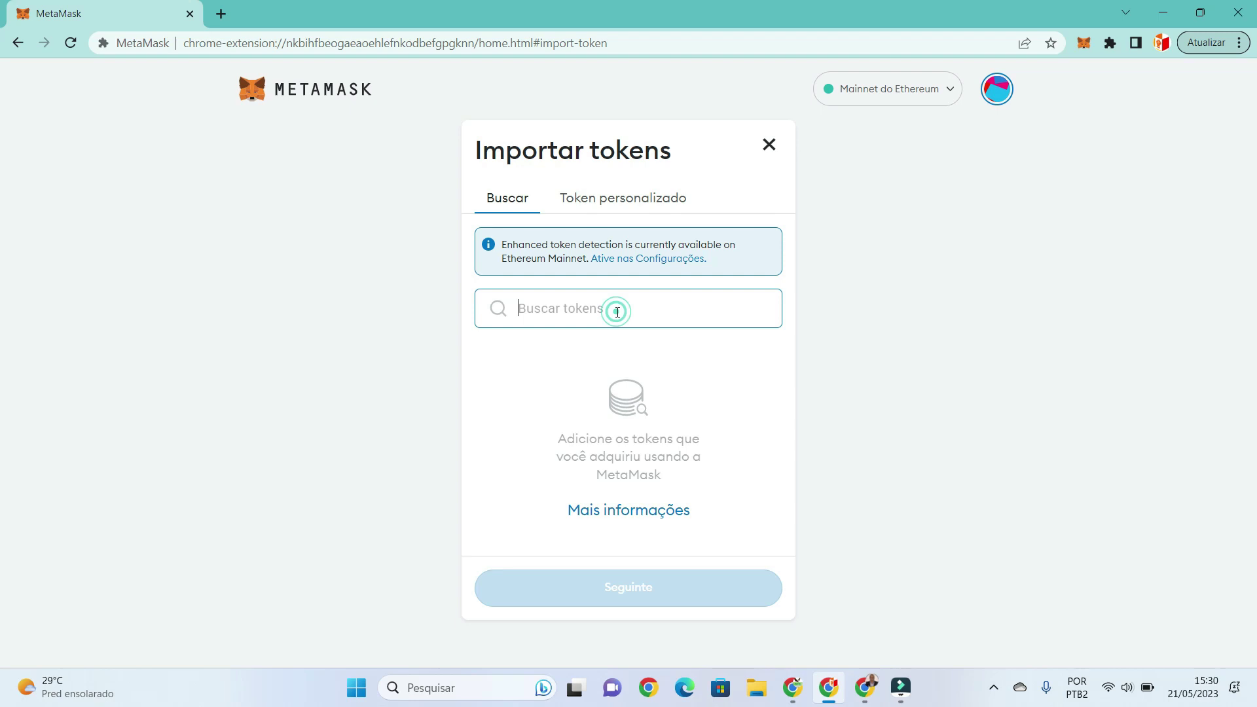
type("usdt")
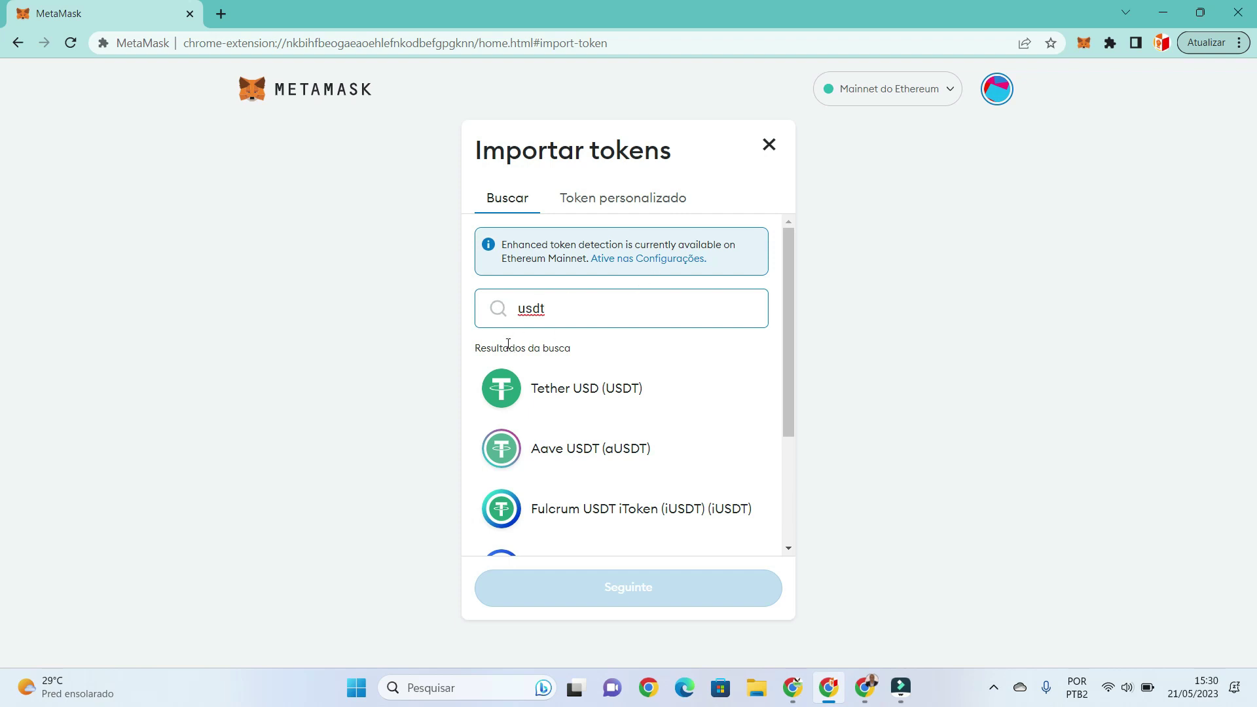
left_click(585, 396)
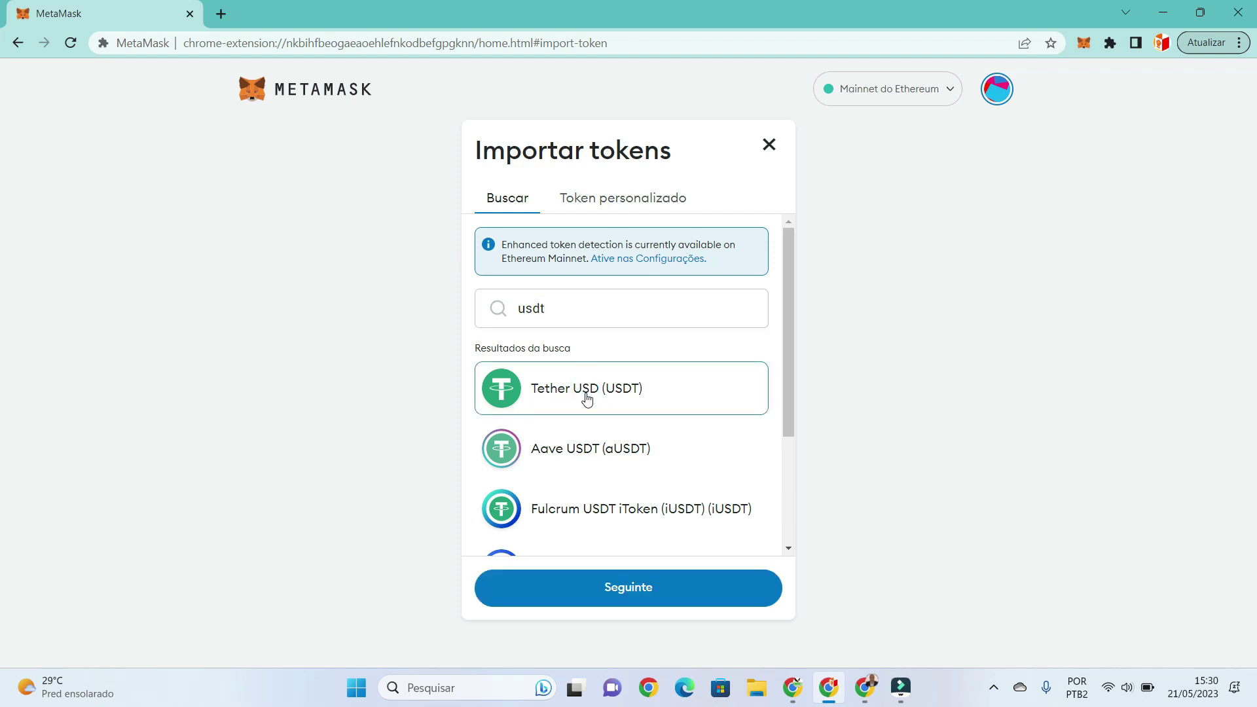
left_click(598, 602)
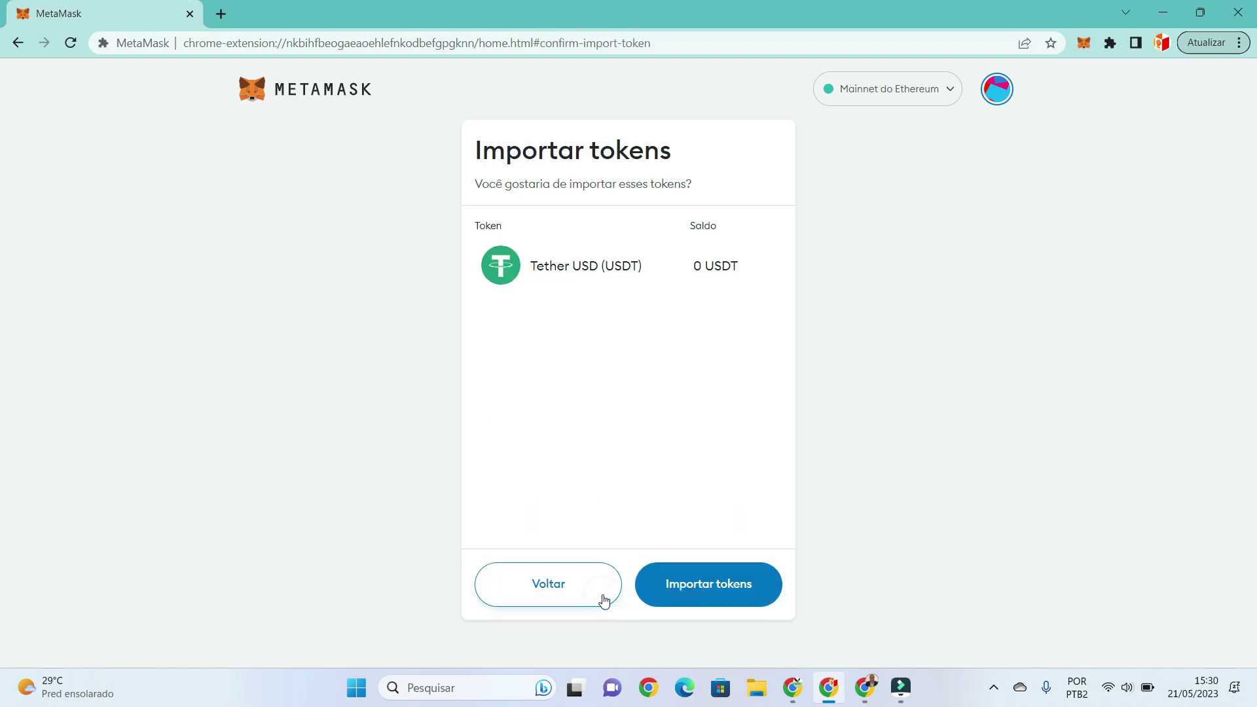
left_click(722, 602)
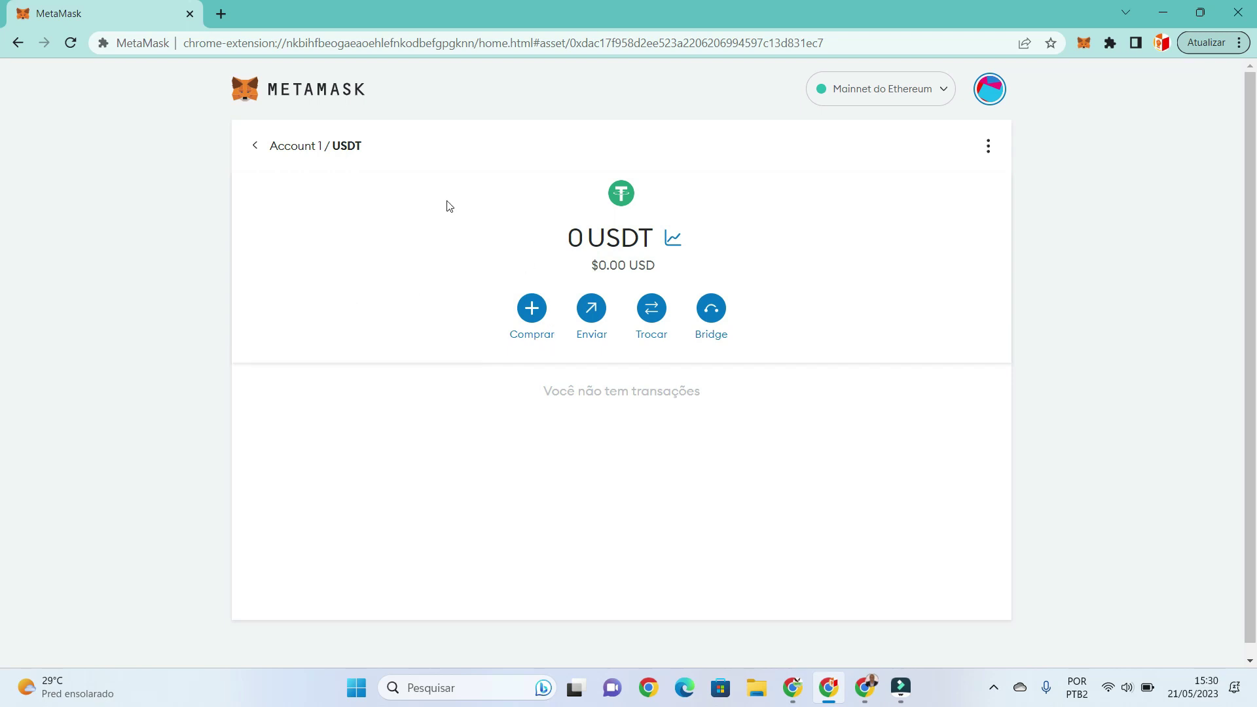
left_click(269, 148)
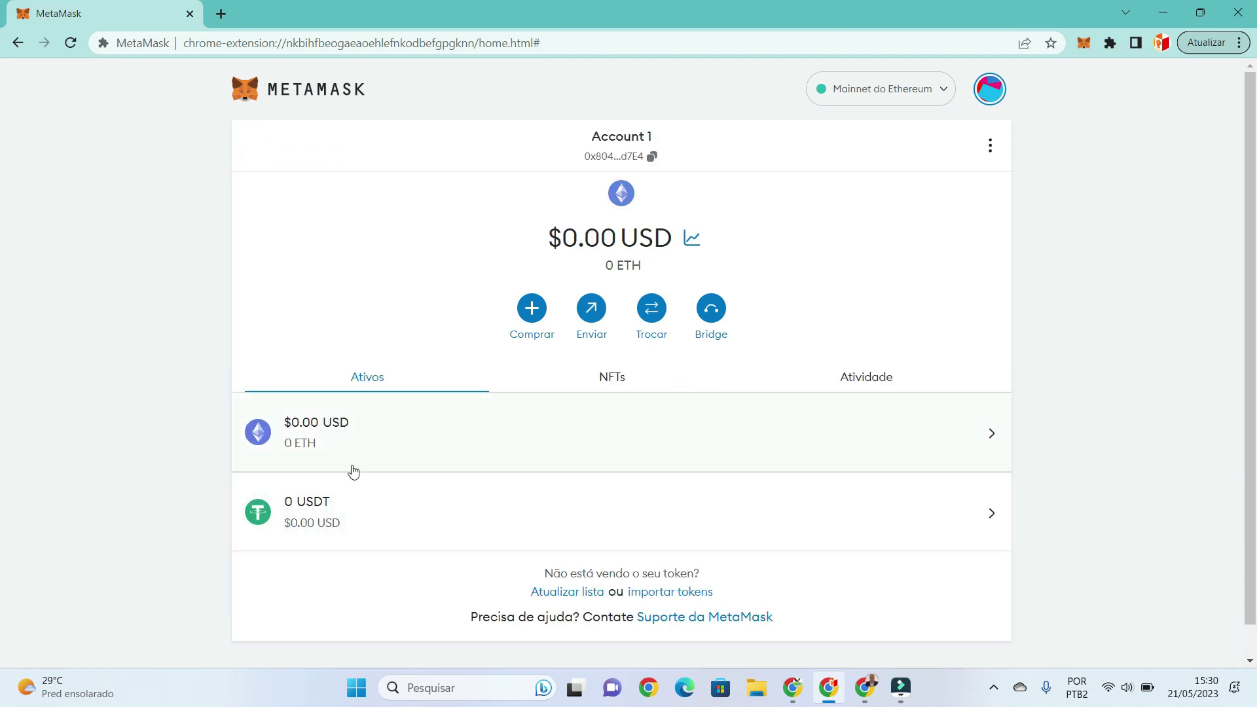
Examine the custom token import form's contract address, symbol and decimal fields, then close token import without adding anything.
mouse_move(296, 549)
mouse_move(339, 528)
left_click(678, 592)
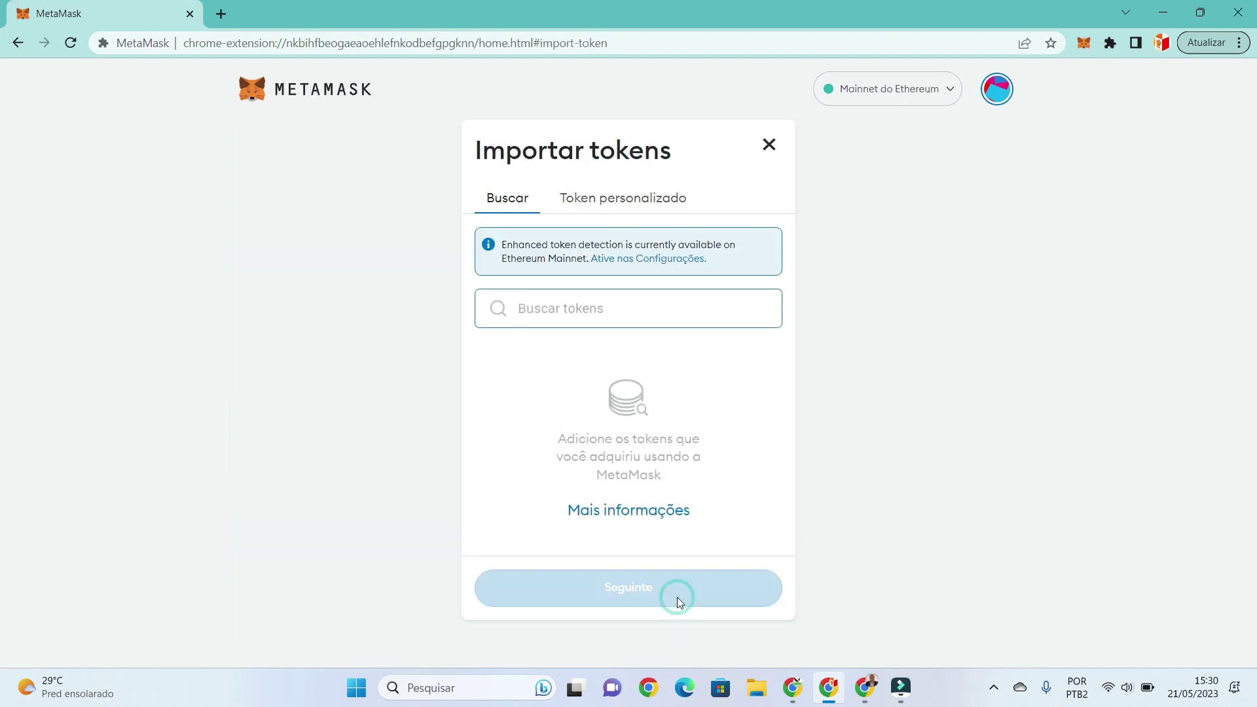
left_click(602, 205)
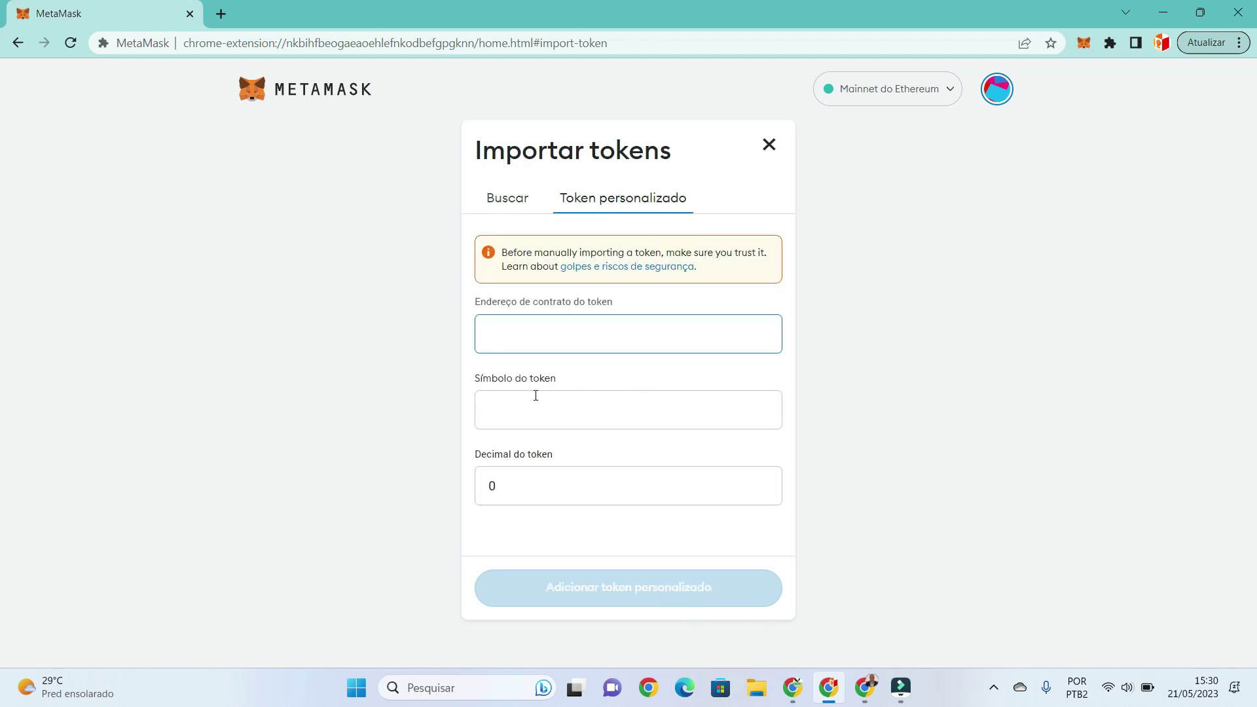
left_click(553, 336)
left_click(536, 414)
left_click(524, 500)
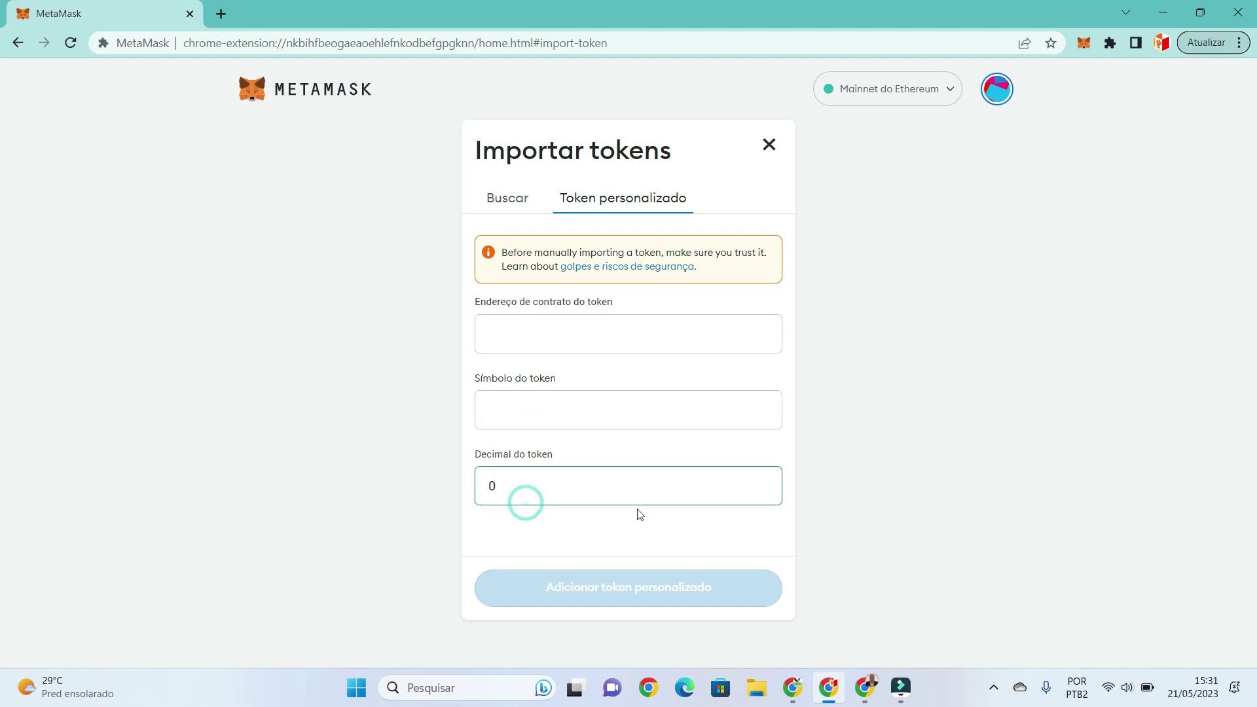
left_click(769, 145)
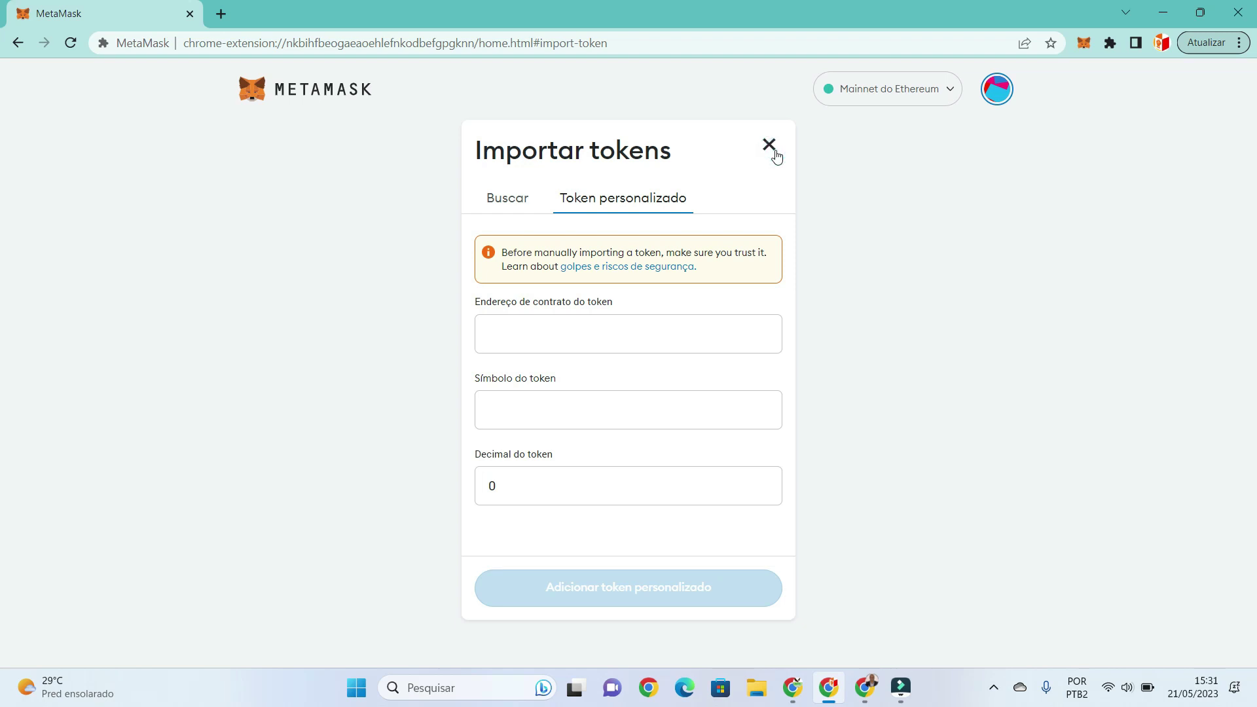
left_click(506, 197)
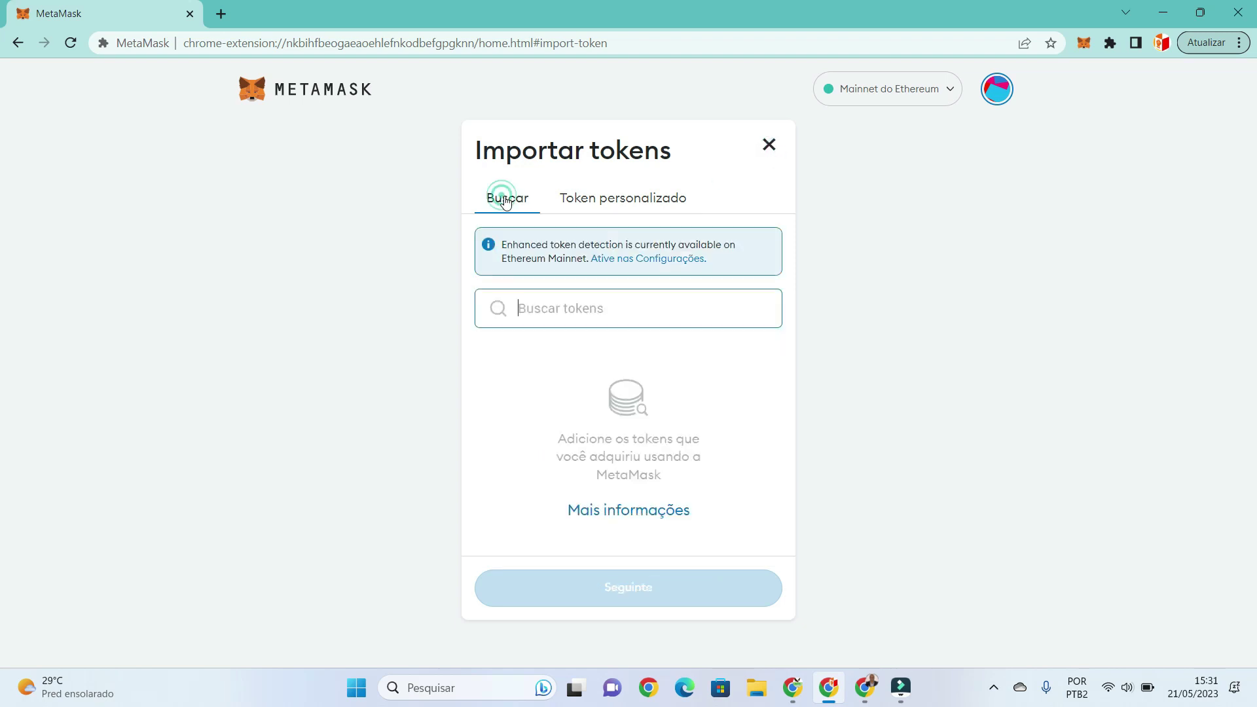
left_click(768, 144)
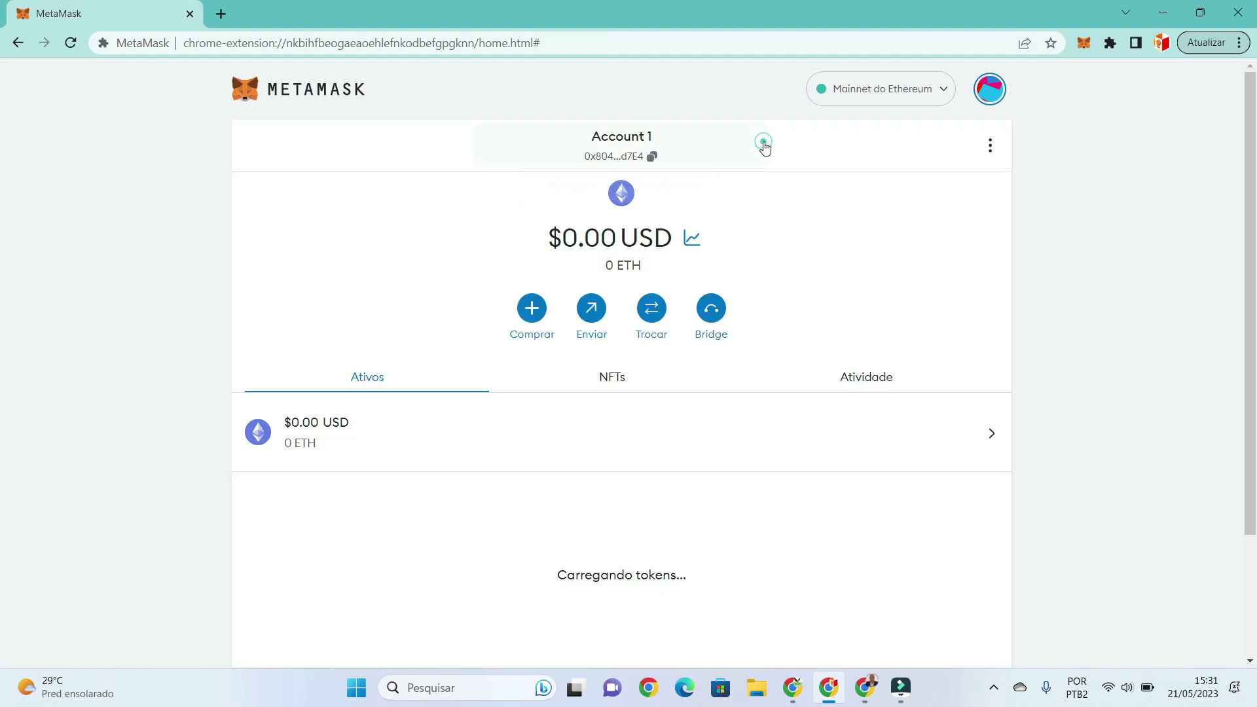
Look up "coinmarketcap" in a new tab, view the CoinMarketCap cryptocurrency list, and return to the MetaMask wallet.
left_click(223, 14)
type("coinmarketcap")
key("Return")
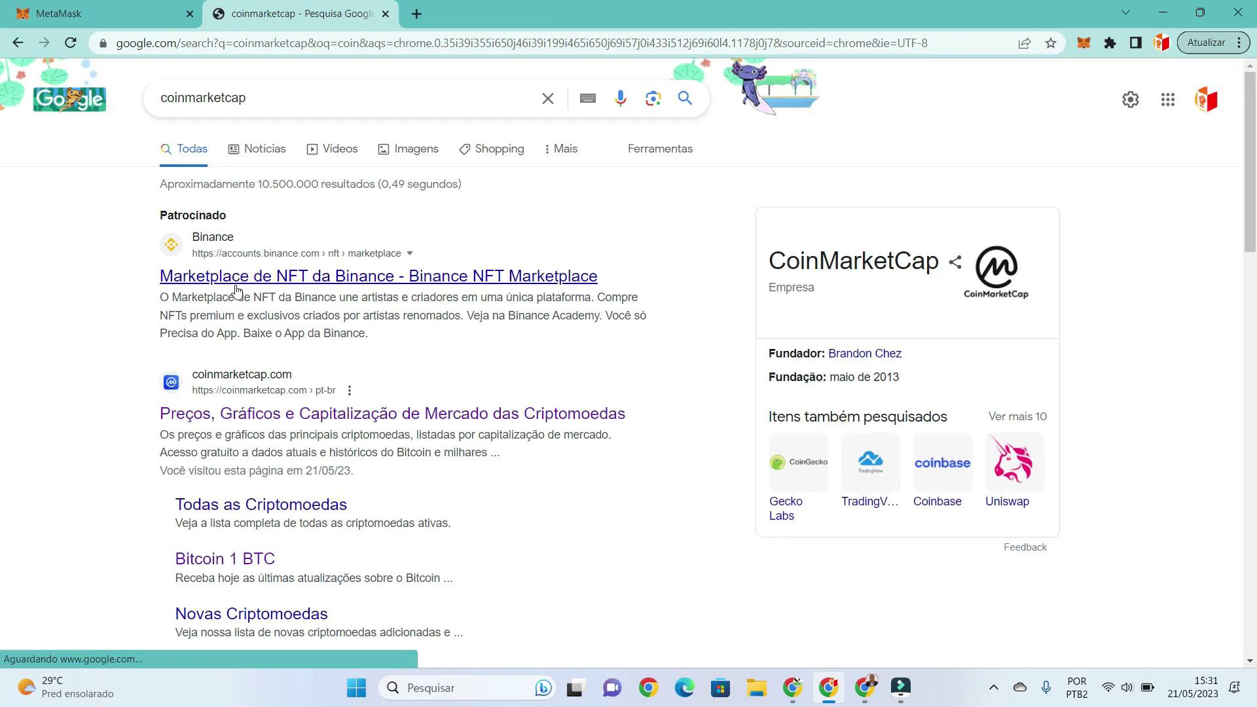
left_click(268, 414)
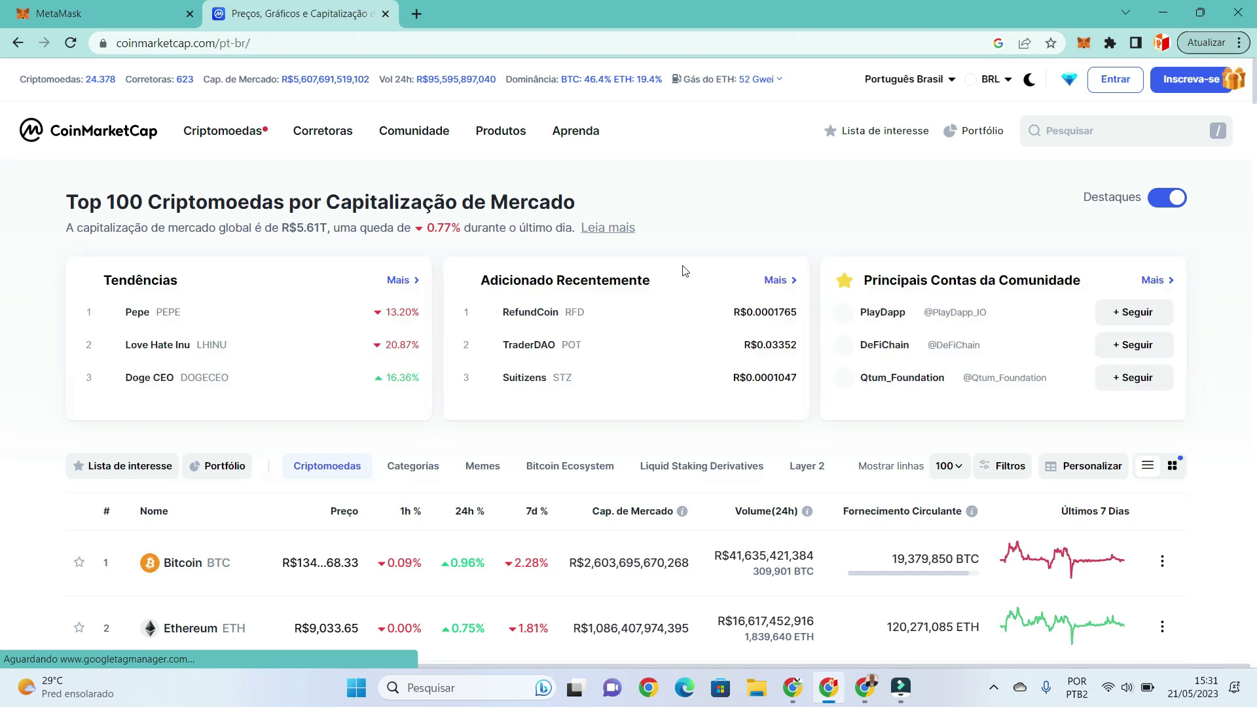
scroll(694, 157, "down", 1)
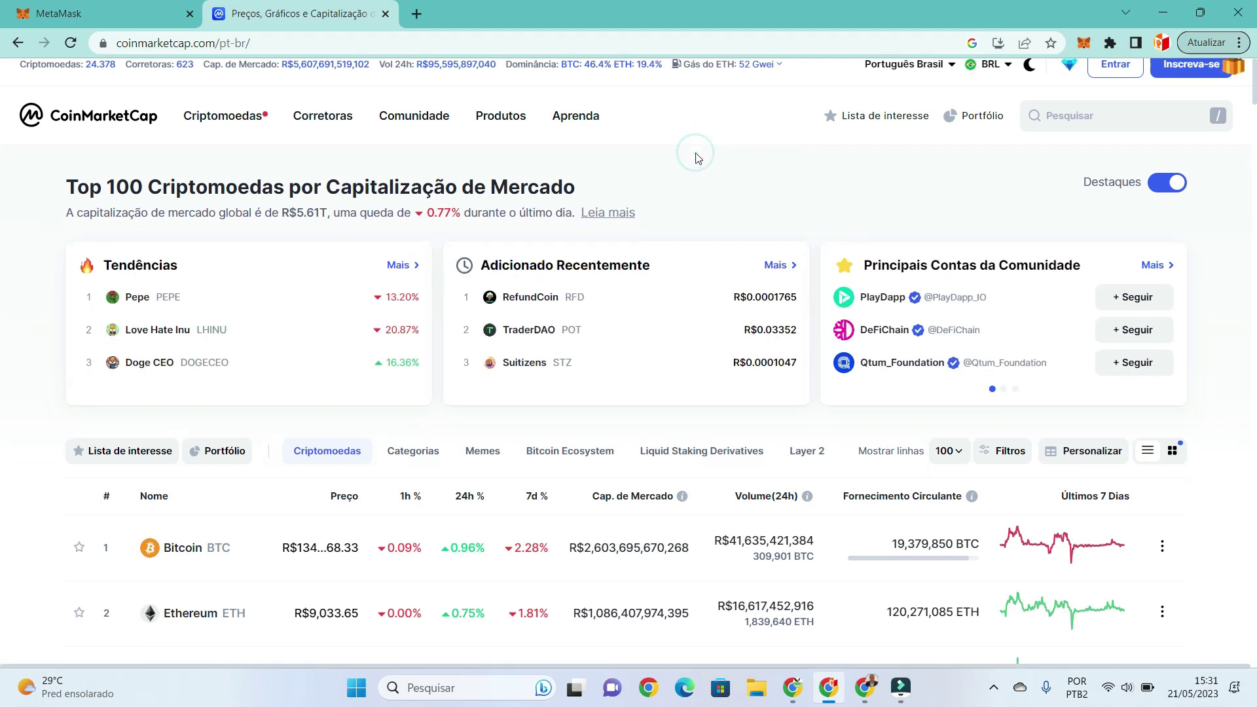
scroll(696, 157, "down", 2)
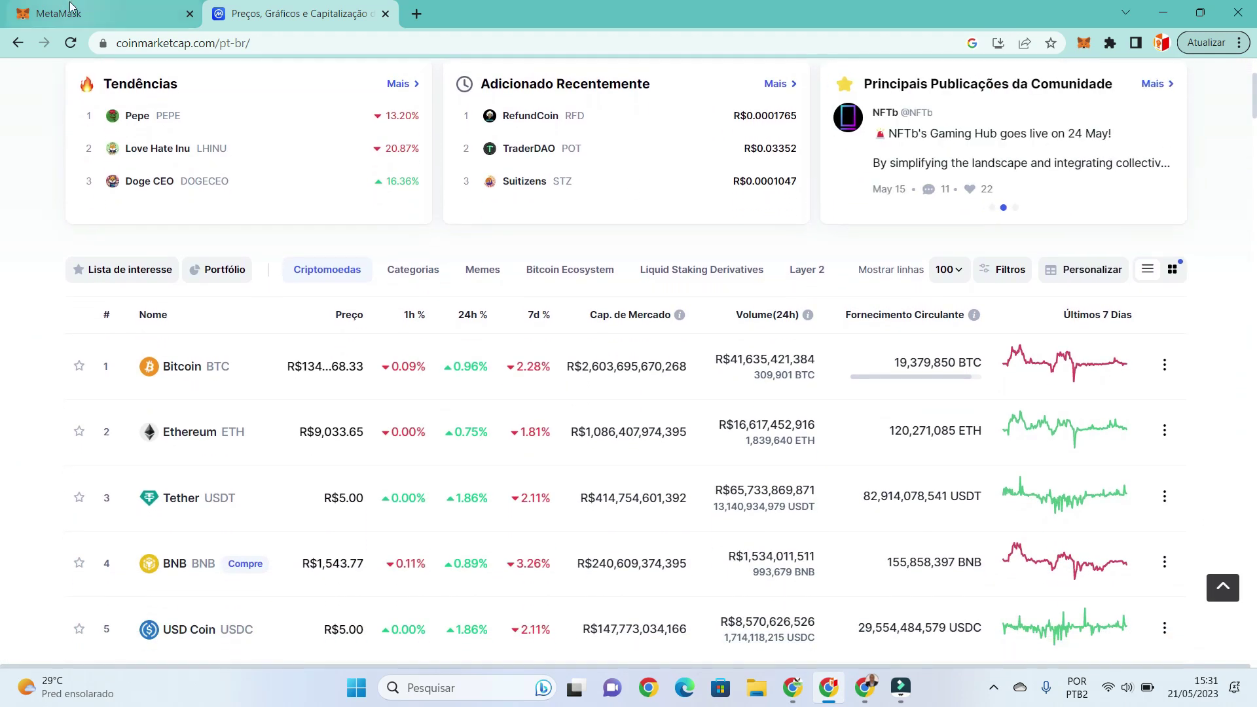
left_click(70, 9)
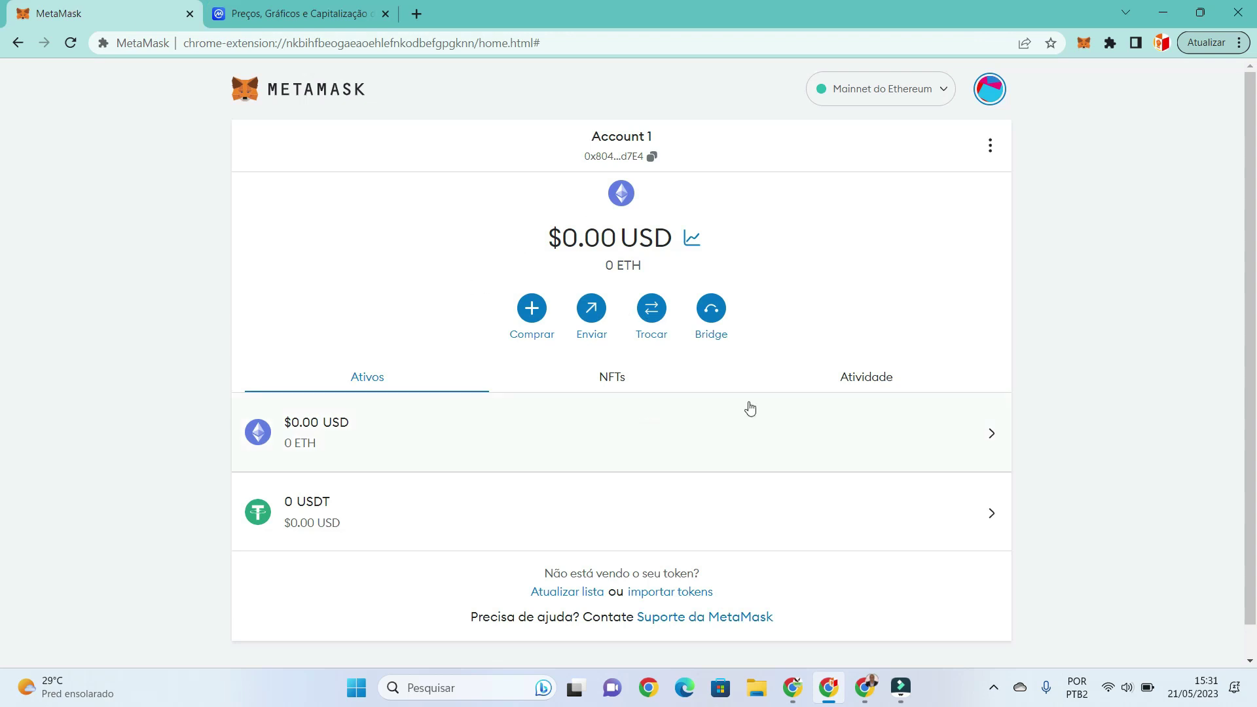
Search the token import list for "pepe", then close token import without adding anything.
left_click(648, 593)
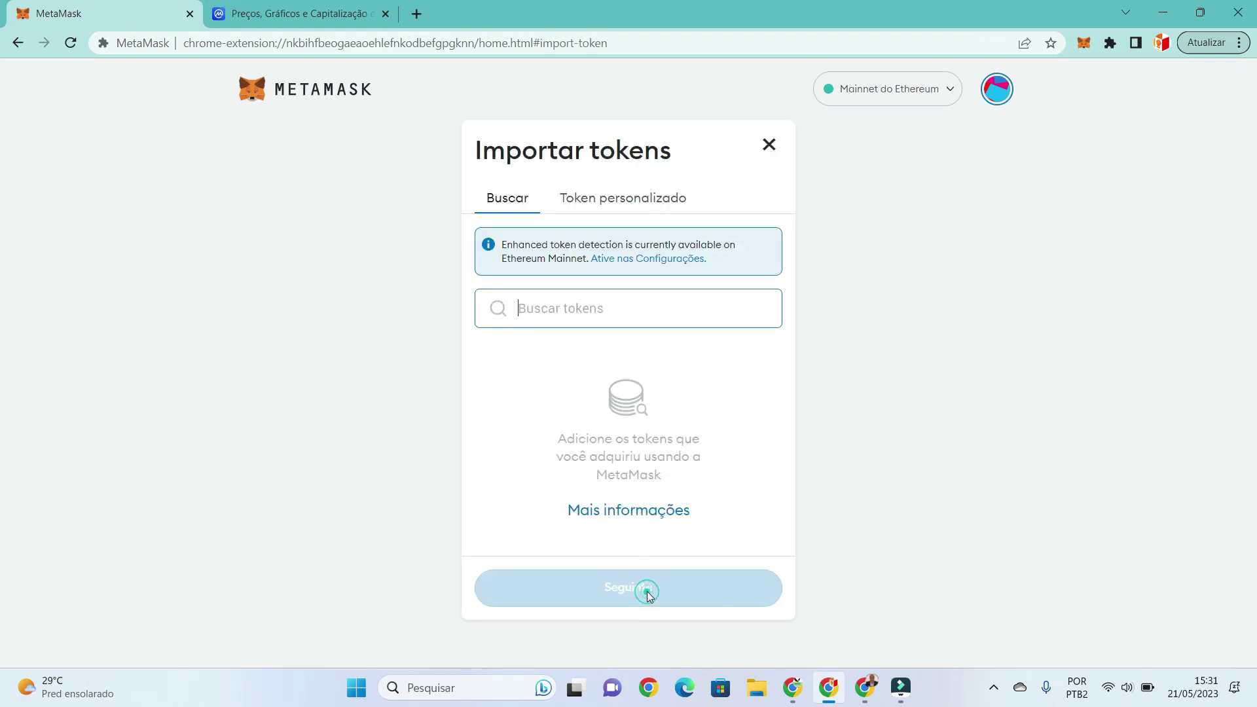
type("pepe")
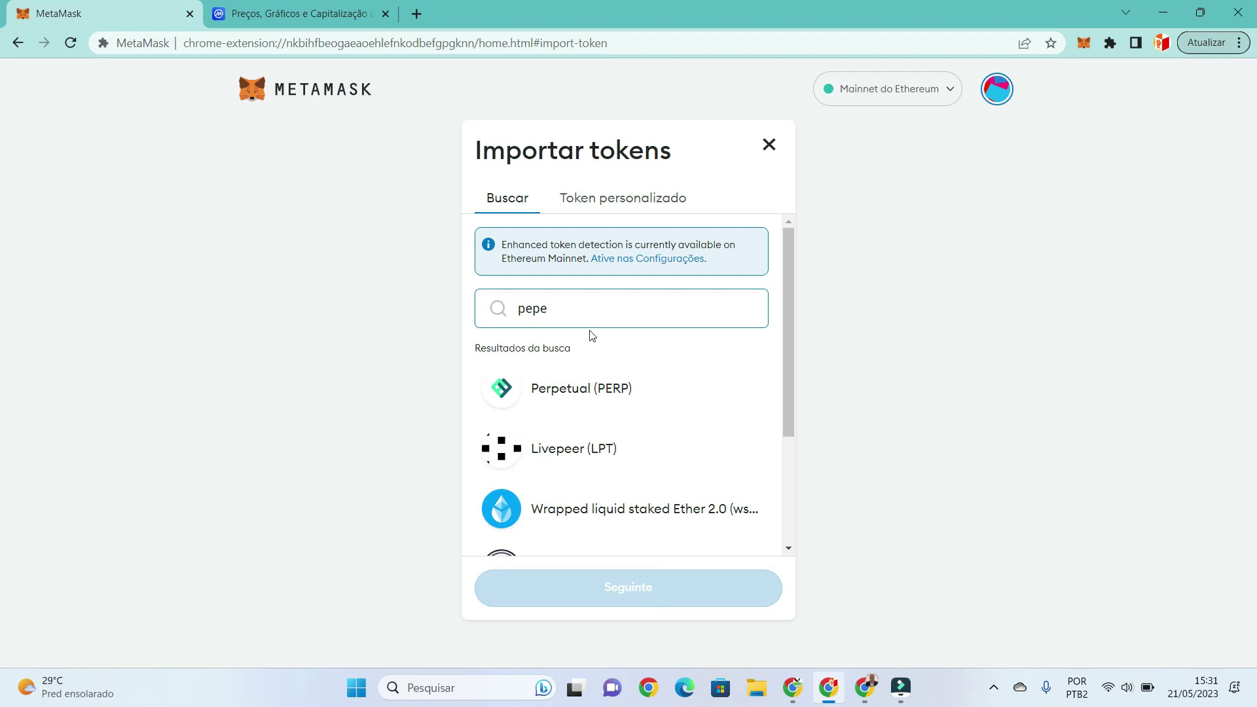
key("BackSpace")
key("BackSpace")
key("BackSpace")
key("BackSpace")
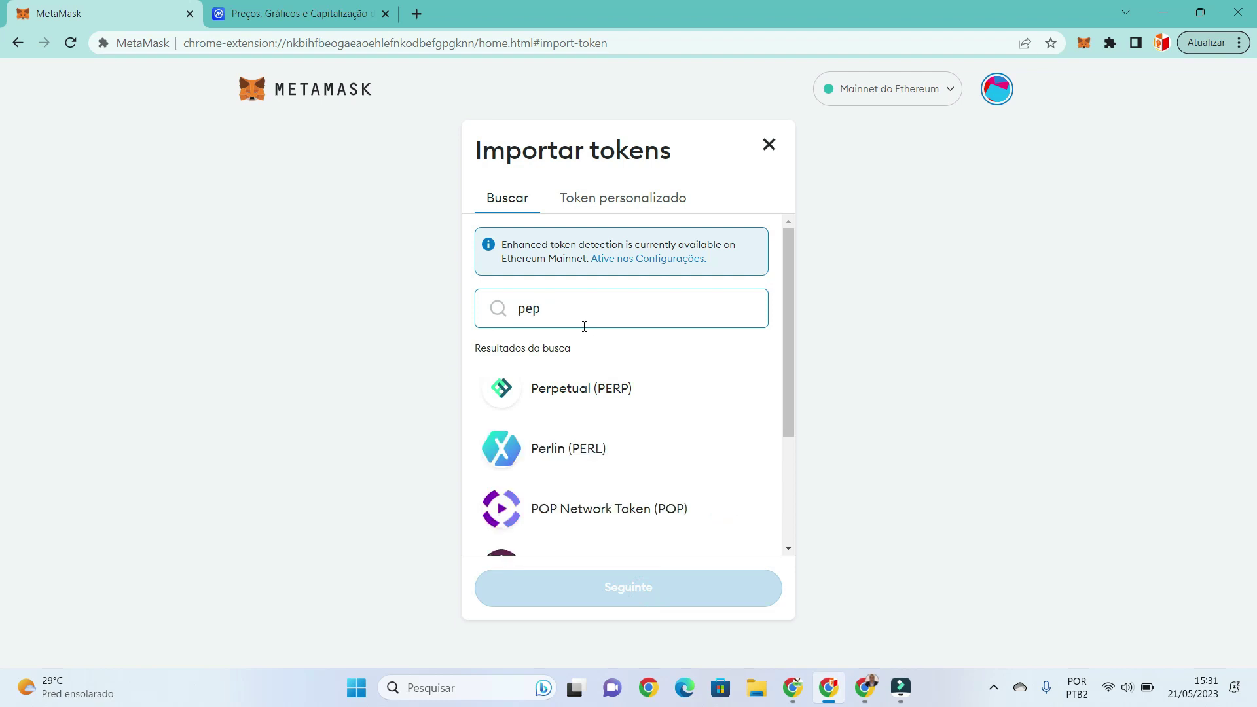
left_click(769, 145)
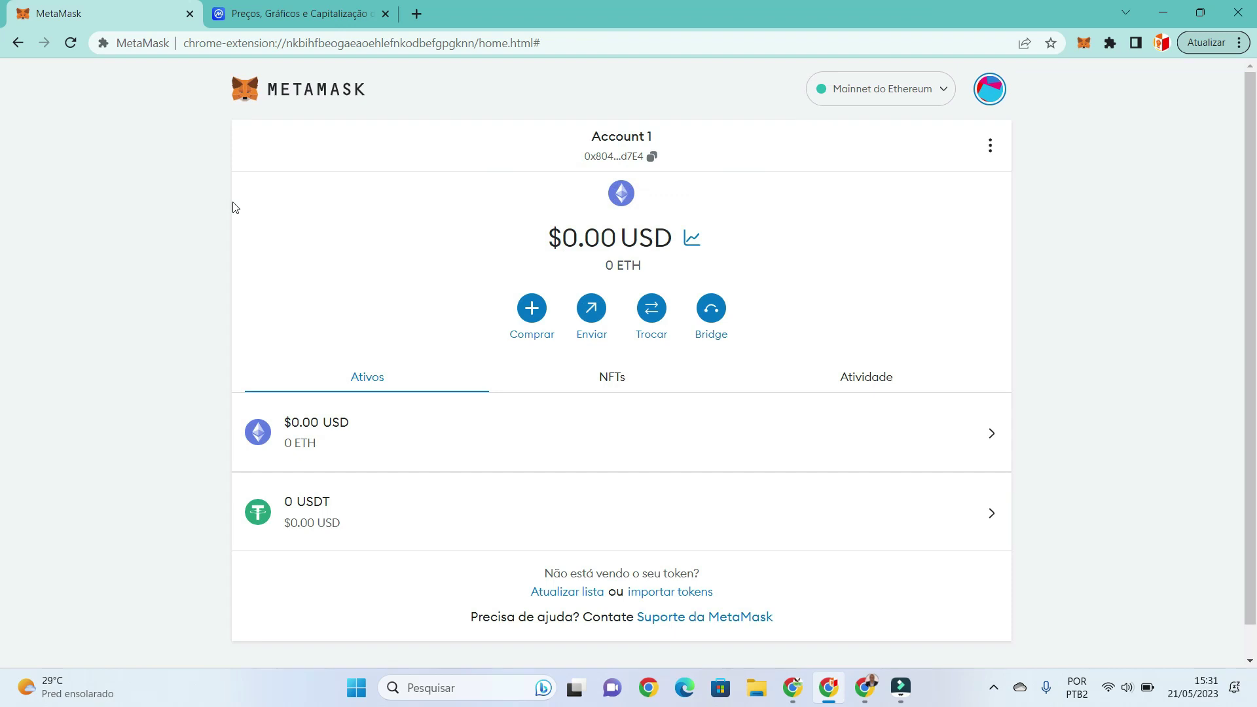
Switch to CoinMarketCap, browse the cryptocurrency list, and open the Pepe (PEPE) page from the trending search suggestions.
left_click(301, 14)
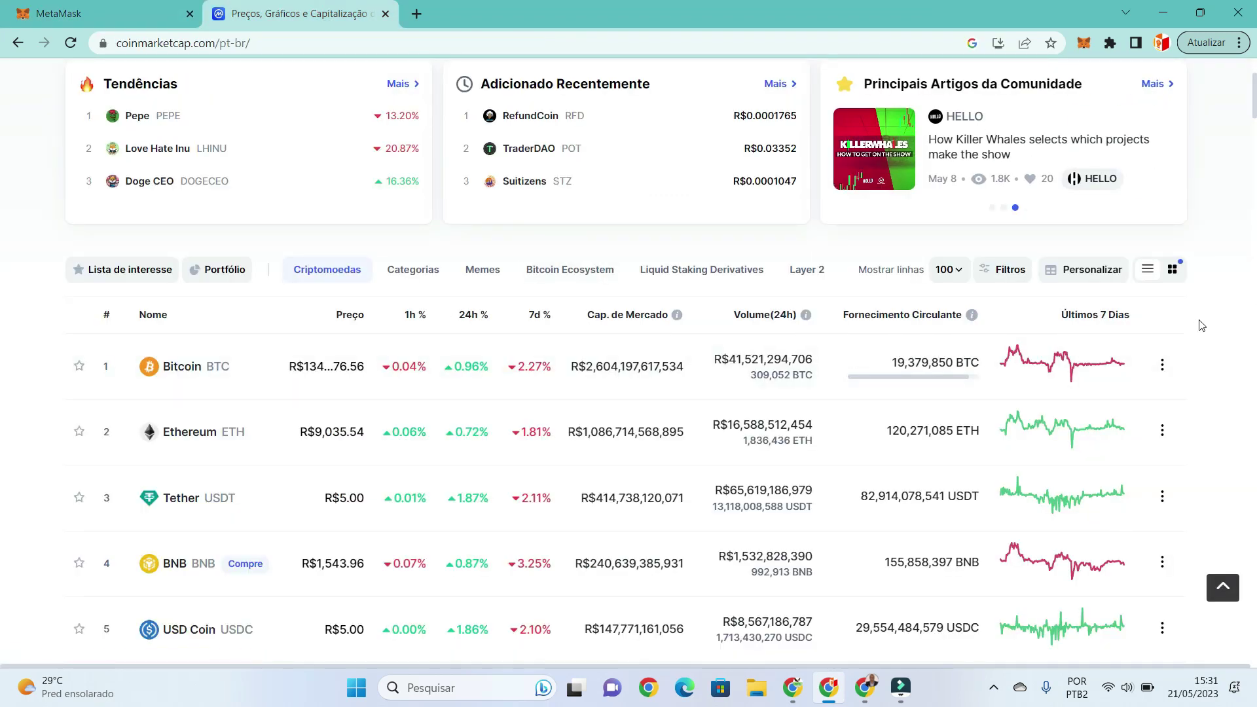
scroll(2, 291, "down", 15)
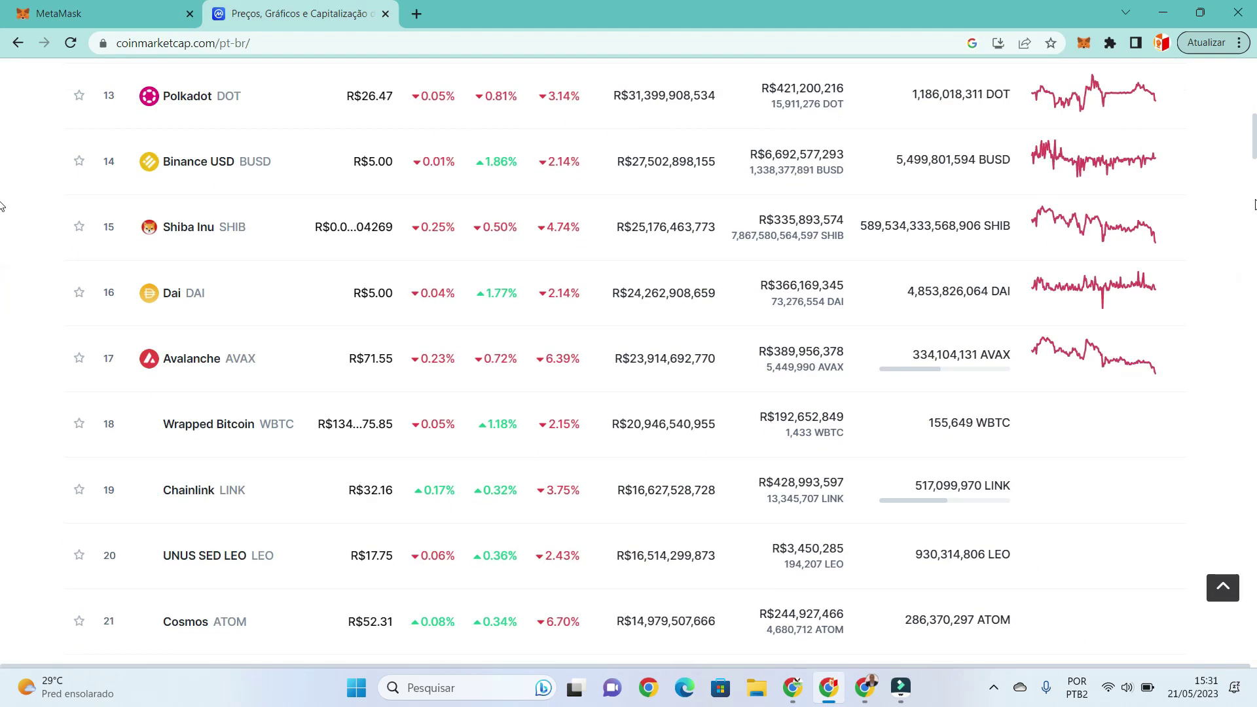
scroll(2, 264, "down", 9)
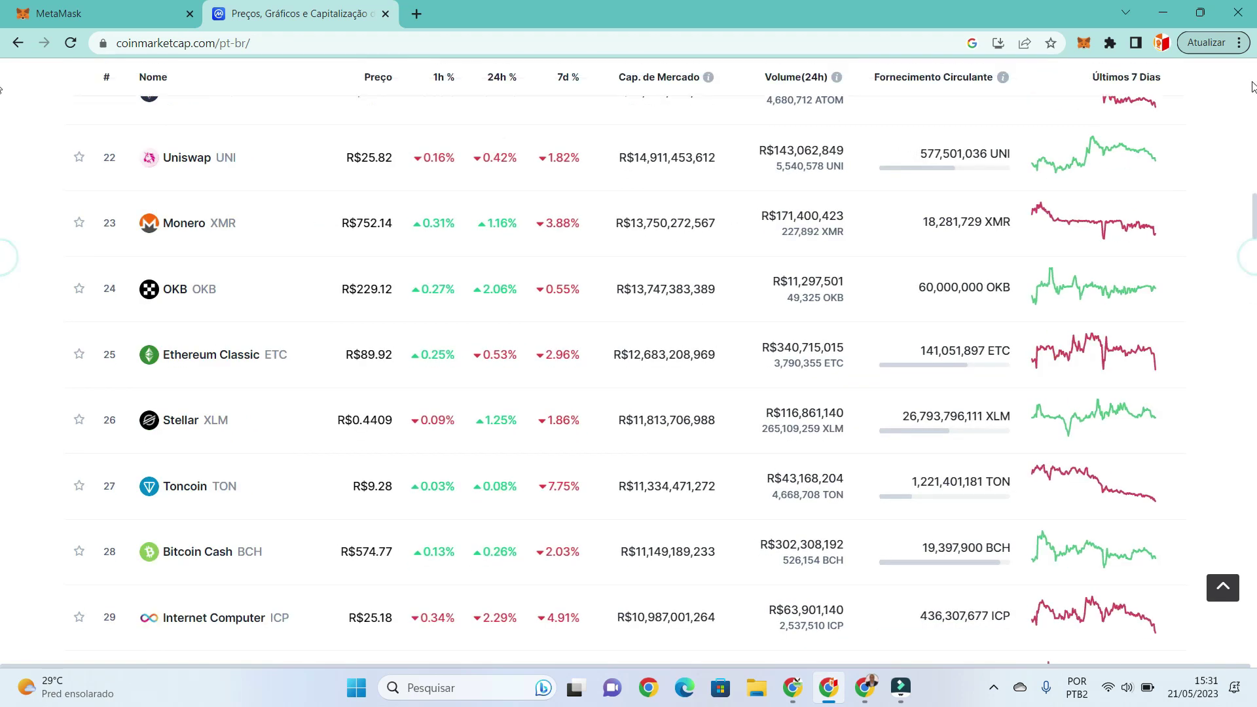
left_click(1222, 588)
left_click(1051, 133)
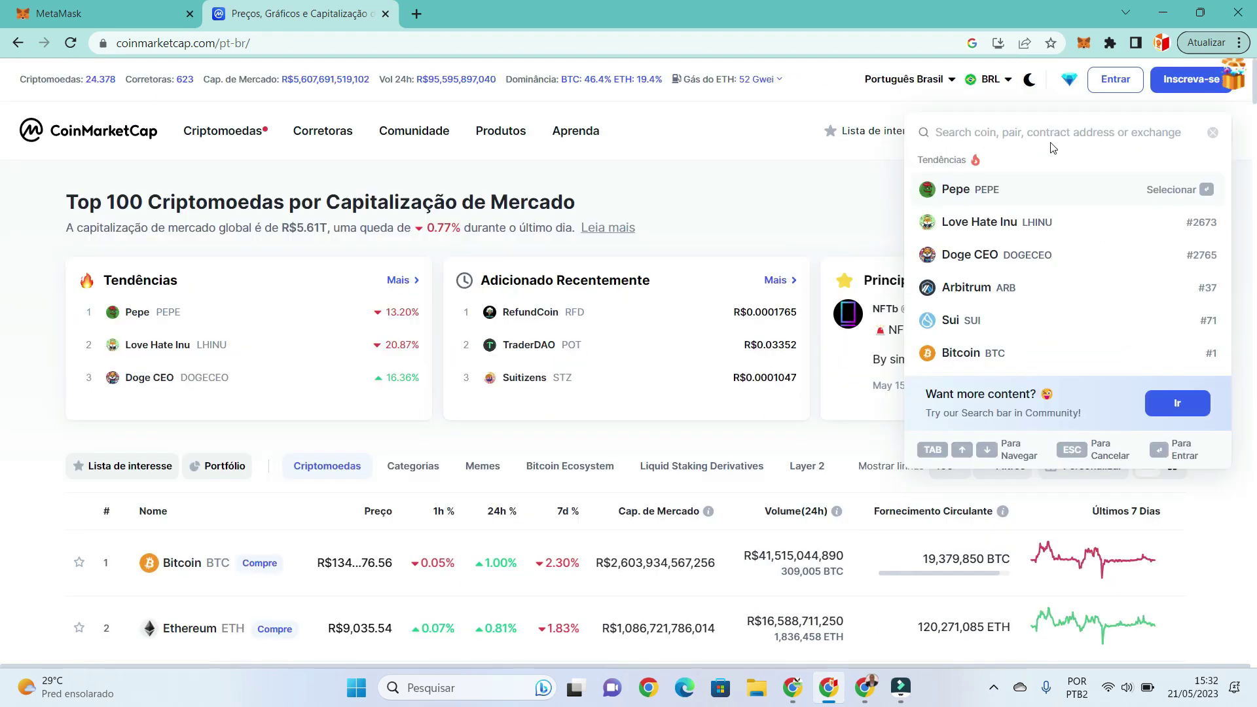
left_click(956, 190)
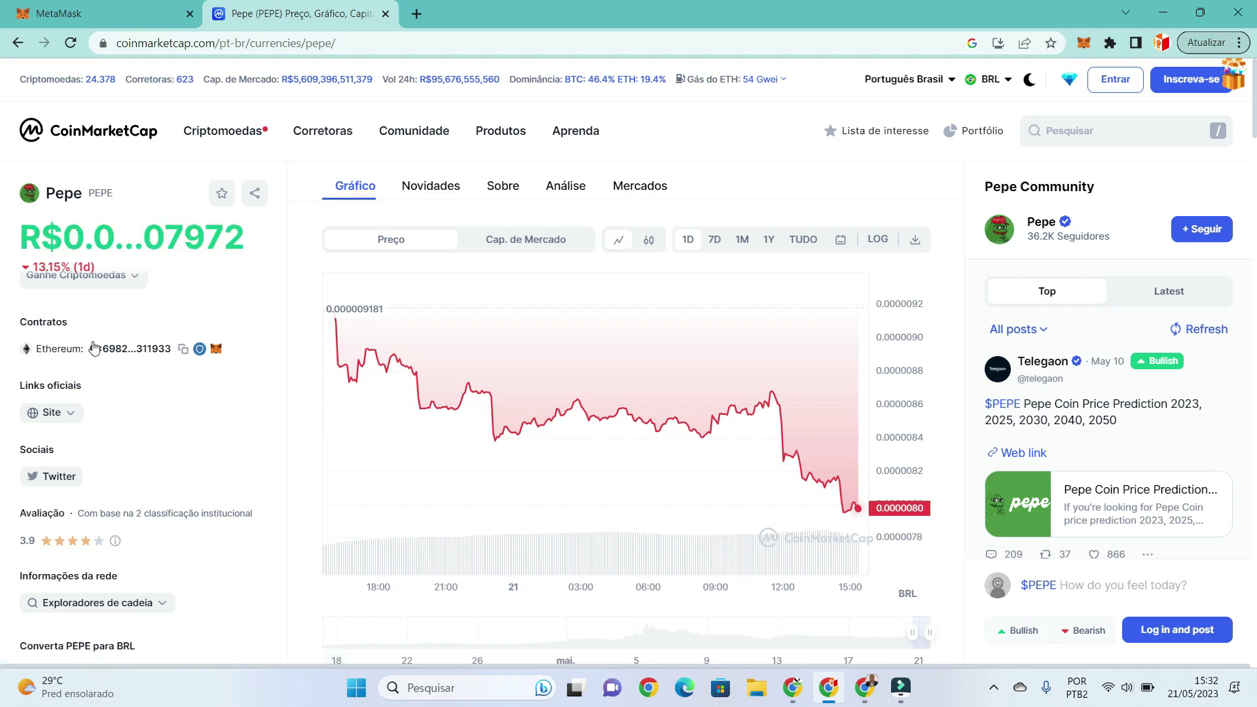
Add Pepe's Ethereum contract to MetaMask as a suggested token, approve it, and return to the wallet.
left_click(215, 354)
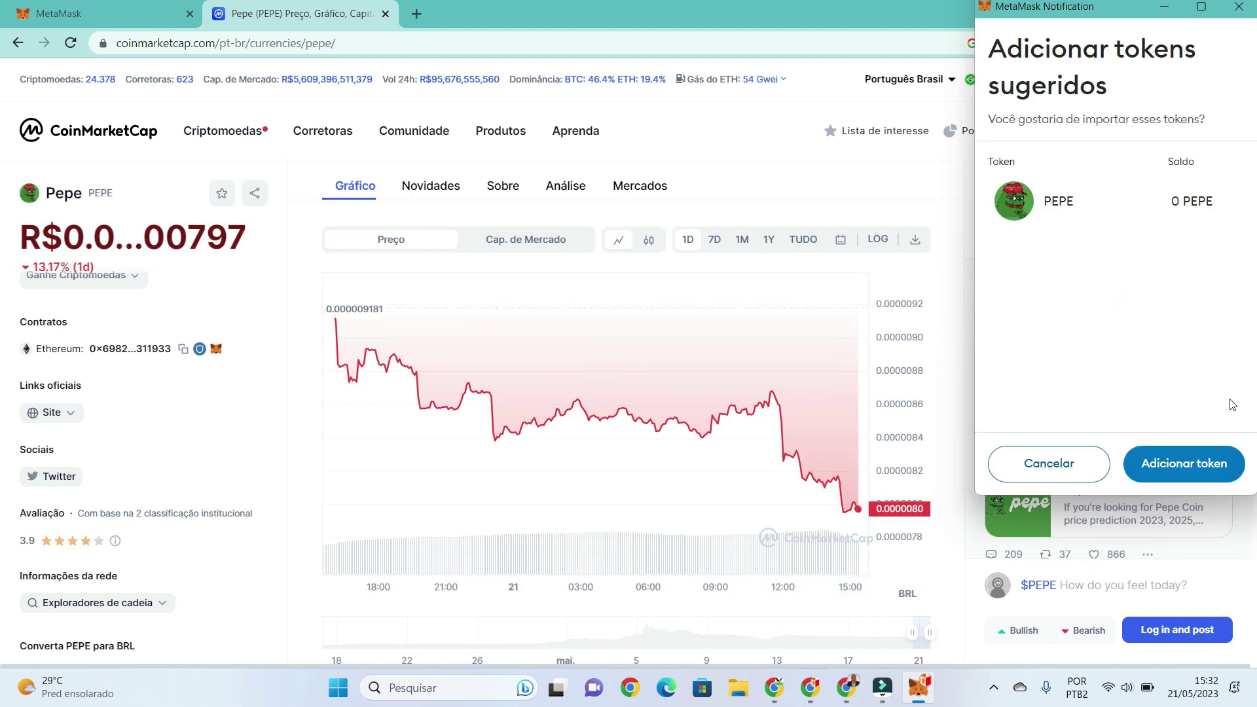
left_click(1183, 466)
left_click(119, 8)
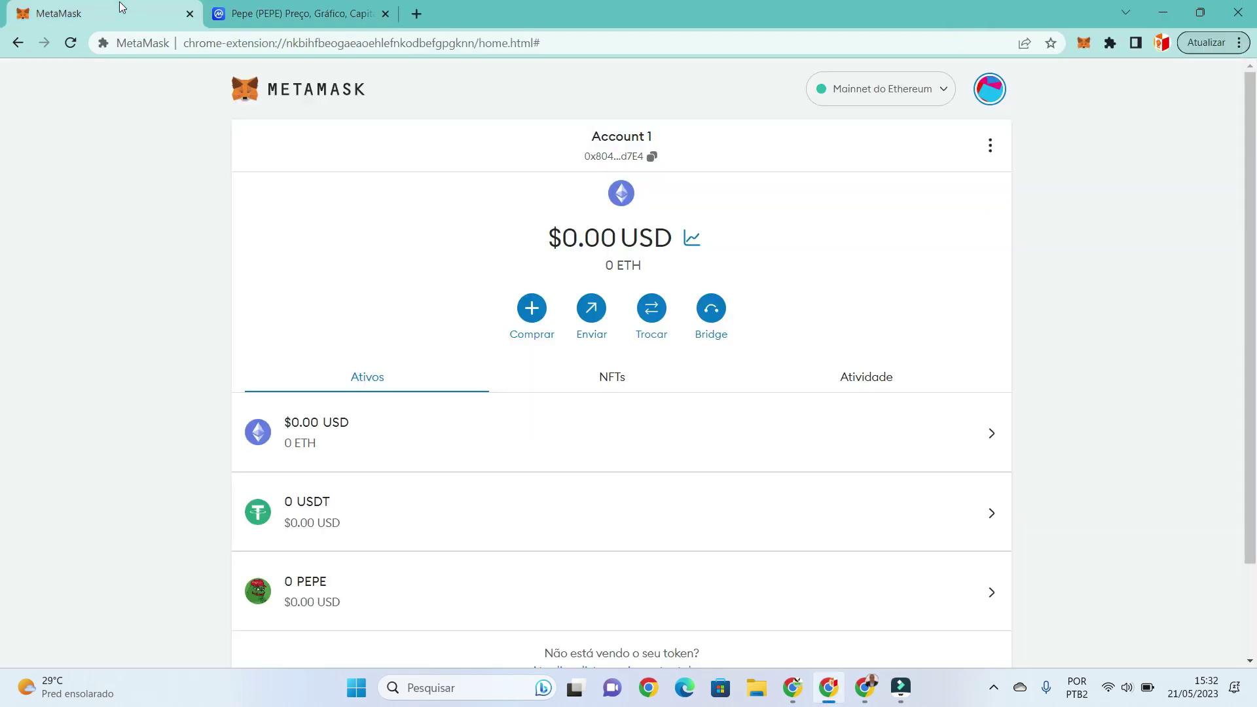
Check the PEPE entry among the wallet's assets and switch the active network to BNB Smart Chain.
mouse_move(353, 586)
mouse_move(617, 497)
left_click(922, 92)
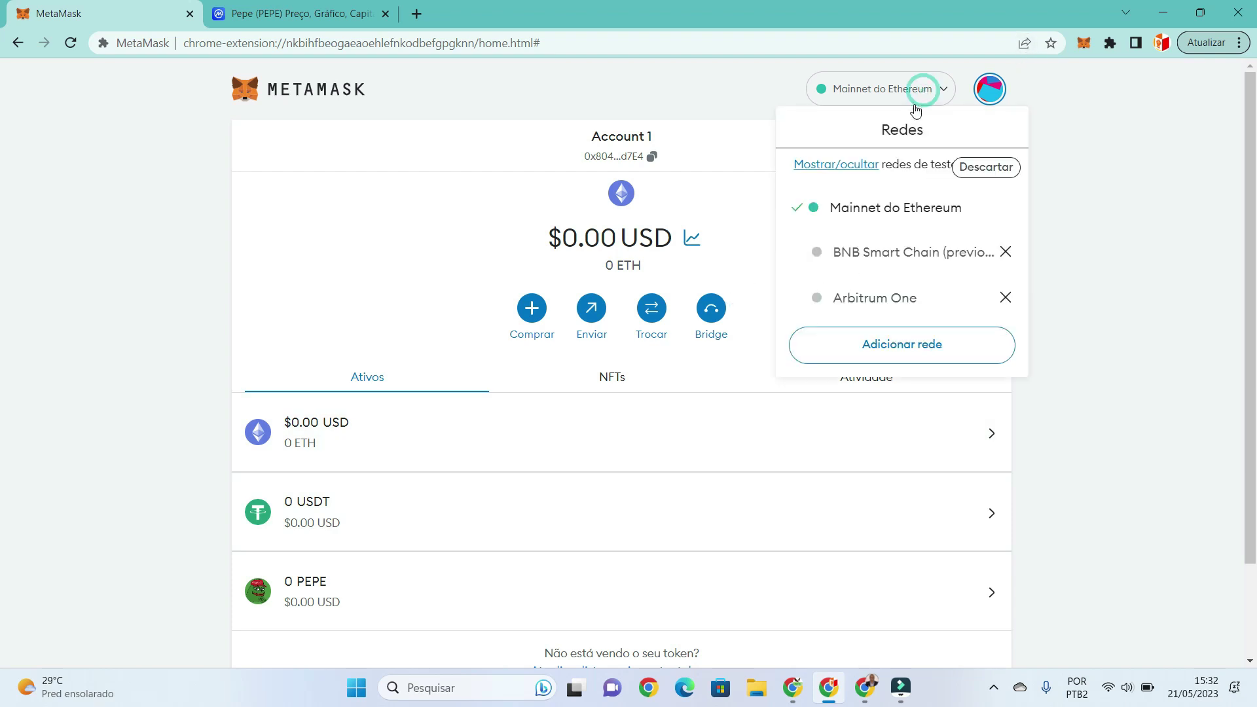
left_click(826, 260)
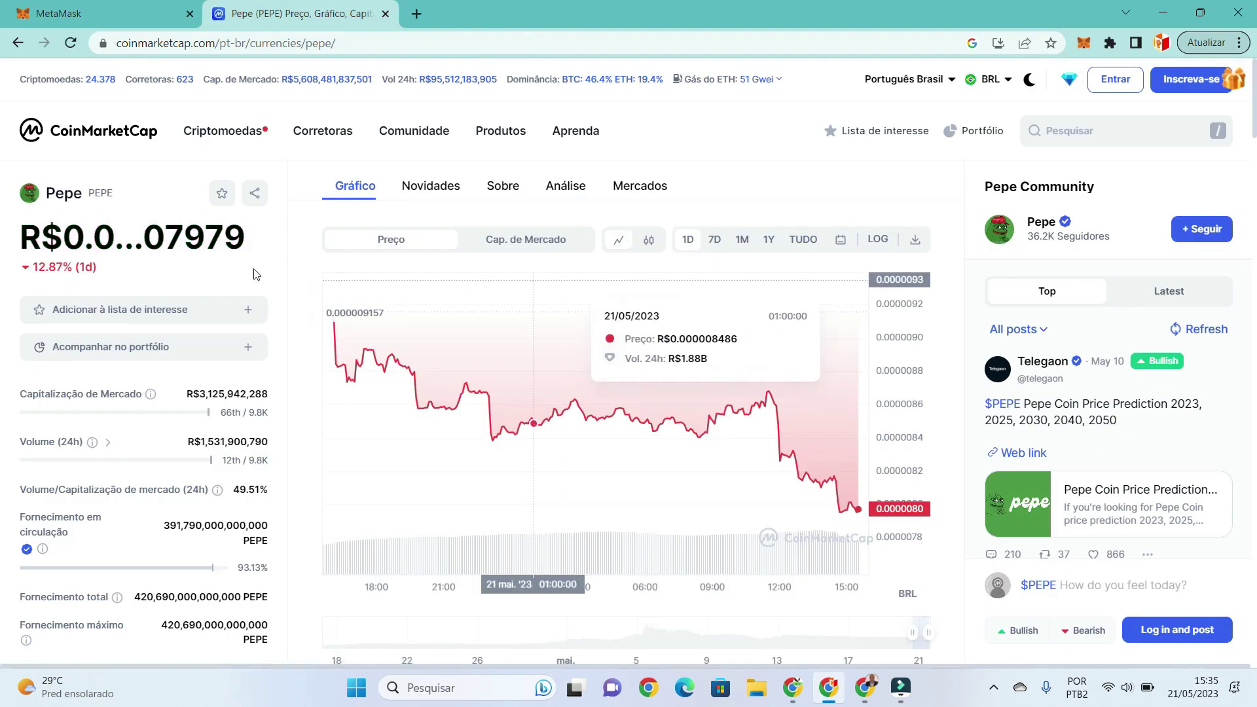
Search CoinMarketCap for "cake", open the PancakeSwap (CAKE) page, and view its contracts on the other networks.
left_click(1085, 134)
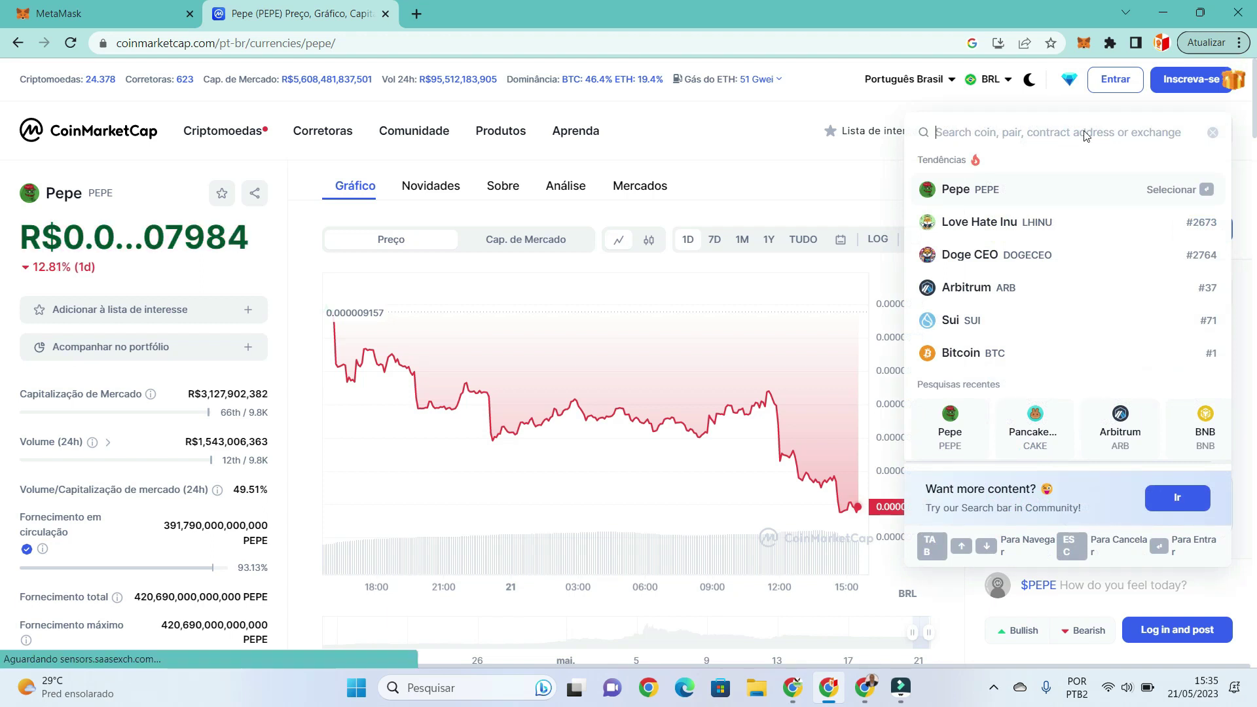
type("cake")
left_click(1027, 190)
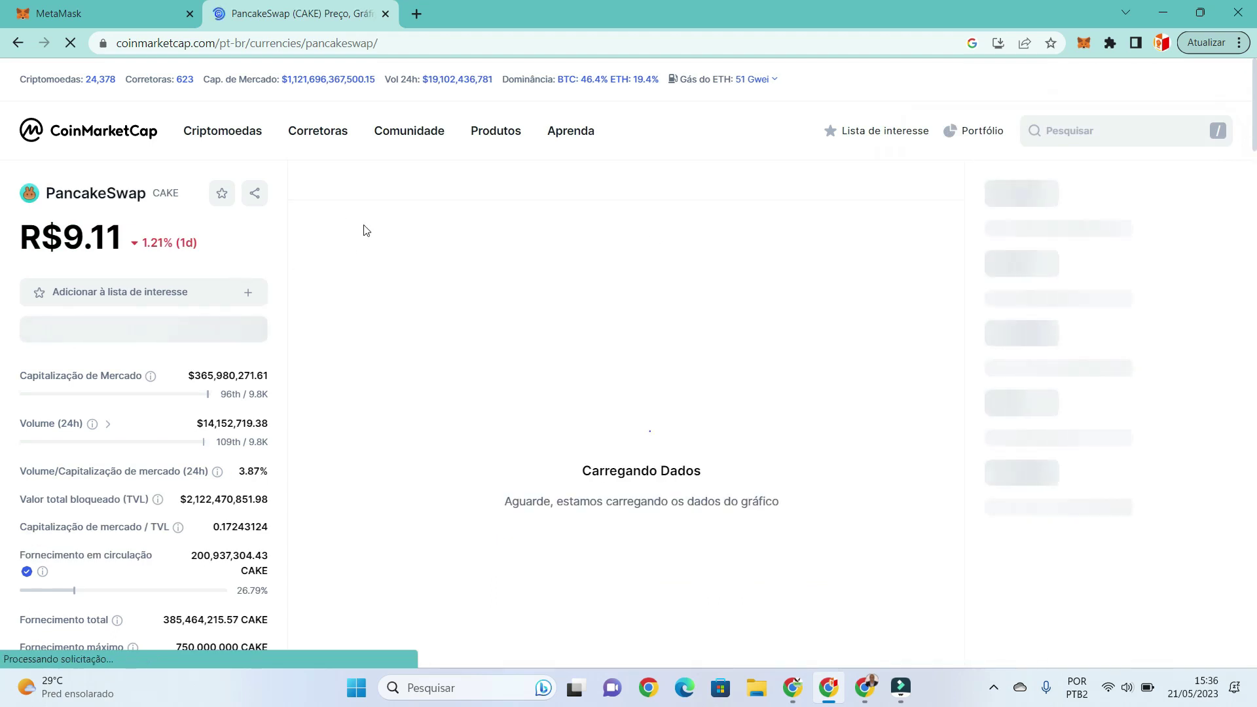
left_click(245, 257)
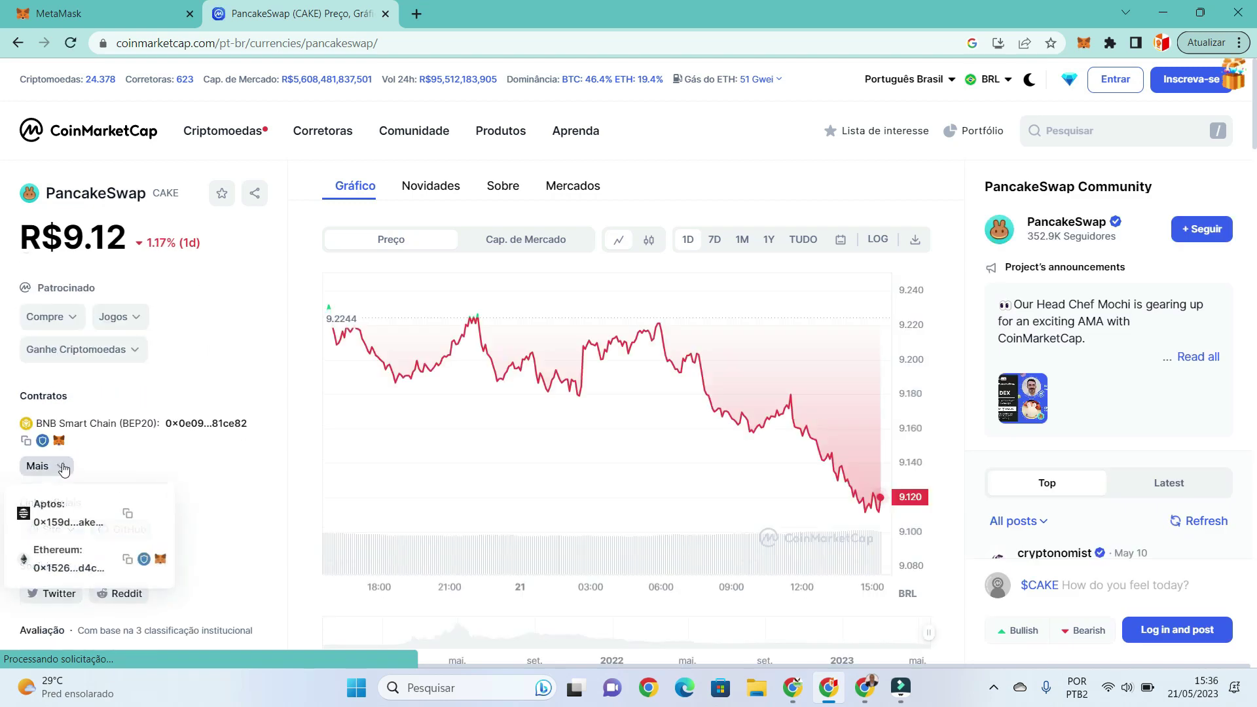
Check the wallet's active network, add PancakeSwap's BNB Smart Chain (BEP20) contract to MetaMask, and return to the wallet's assets.
key("ctrl+1")
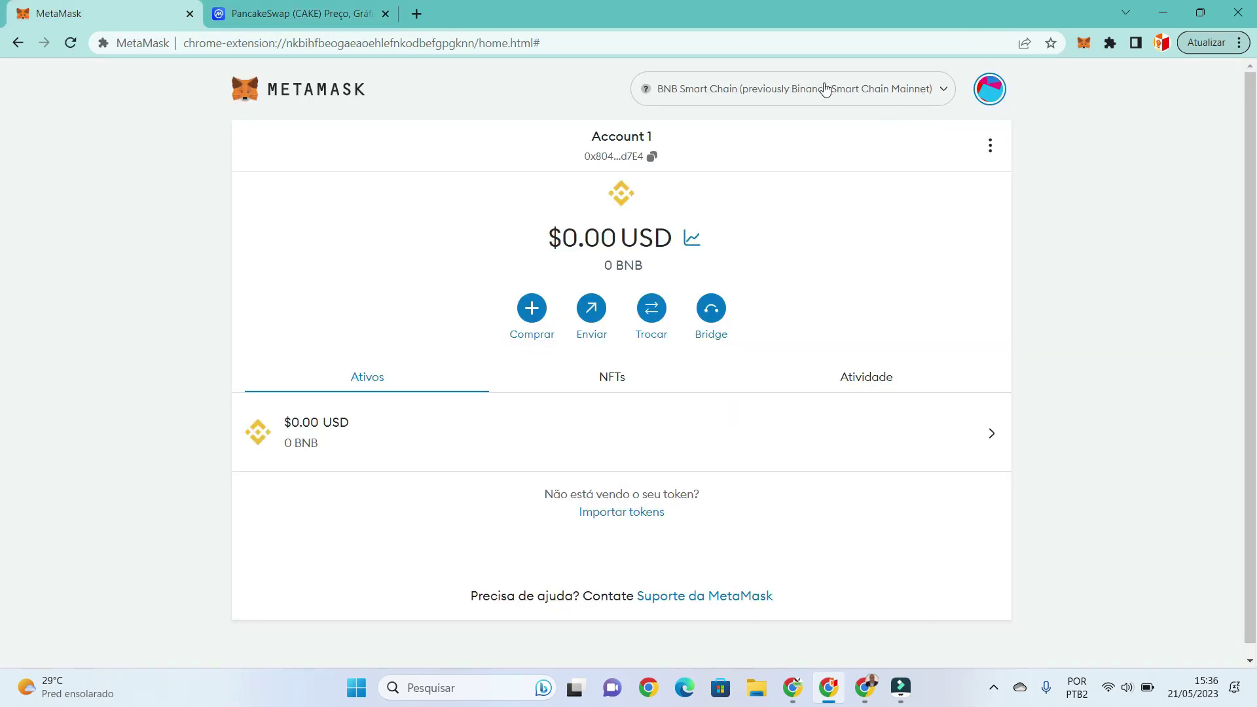
left_click(203, 7)
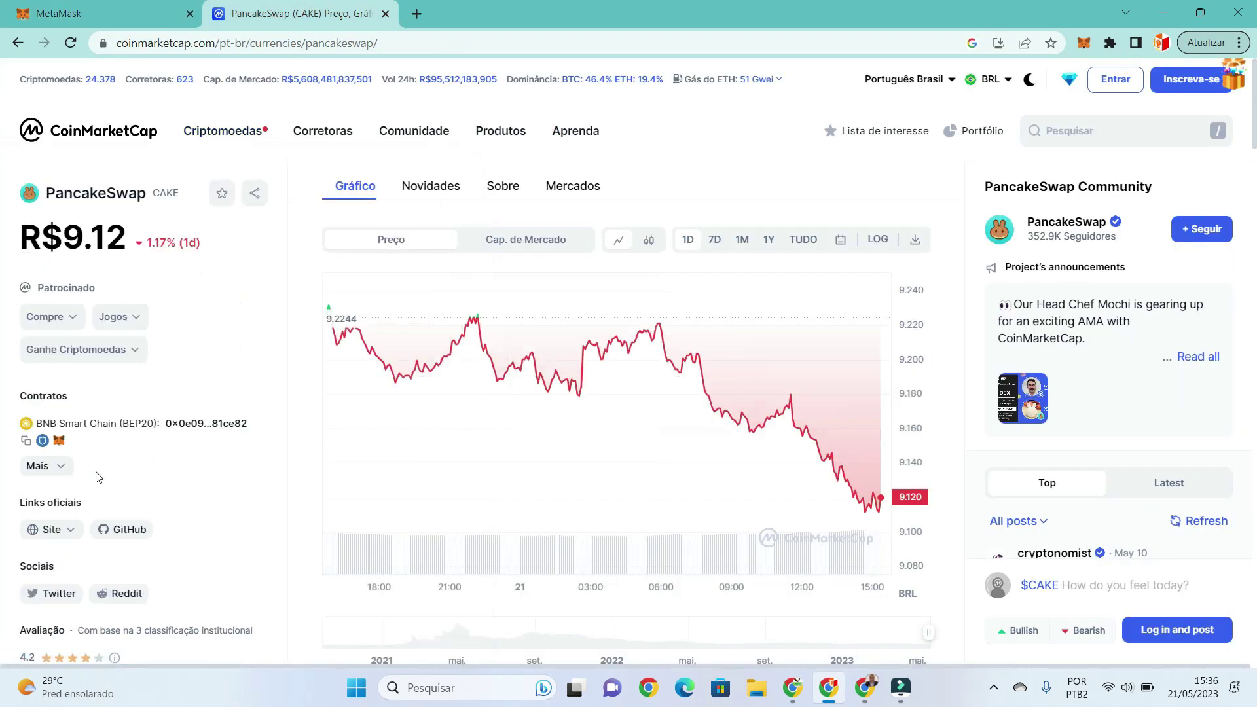
left_click(59, 440)
left_click(1195, 476)
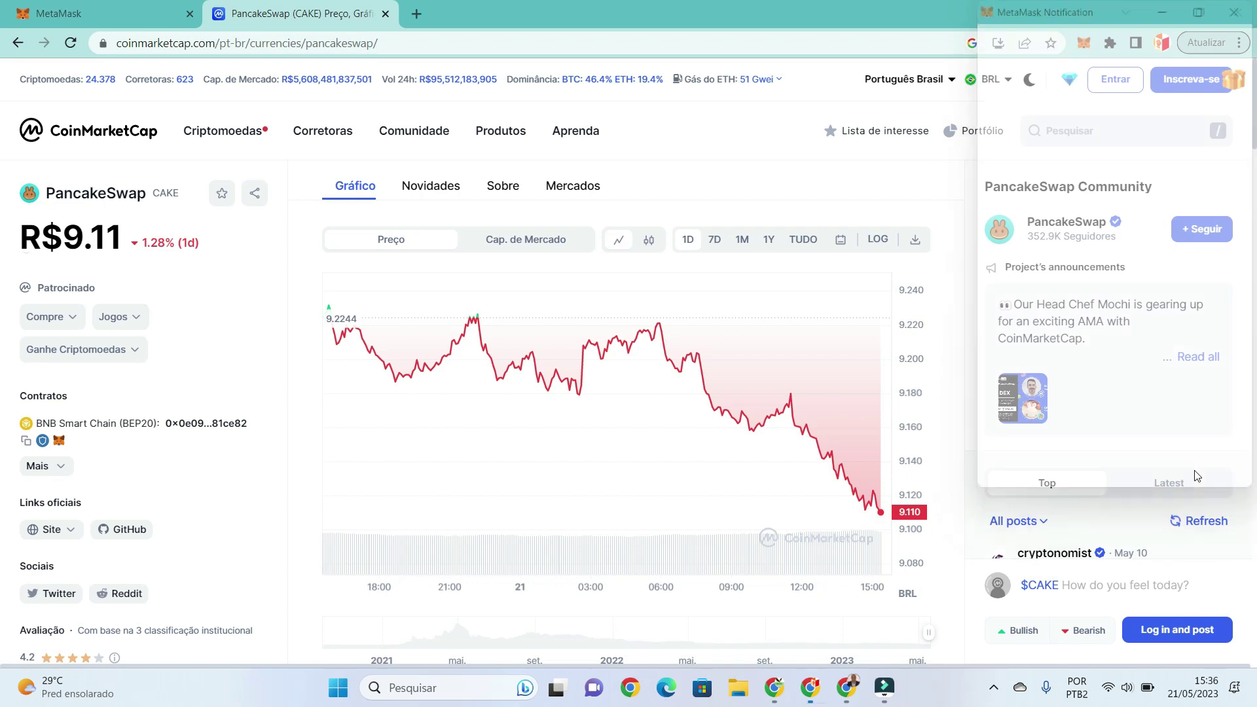
left_click(185, 7)
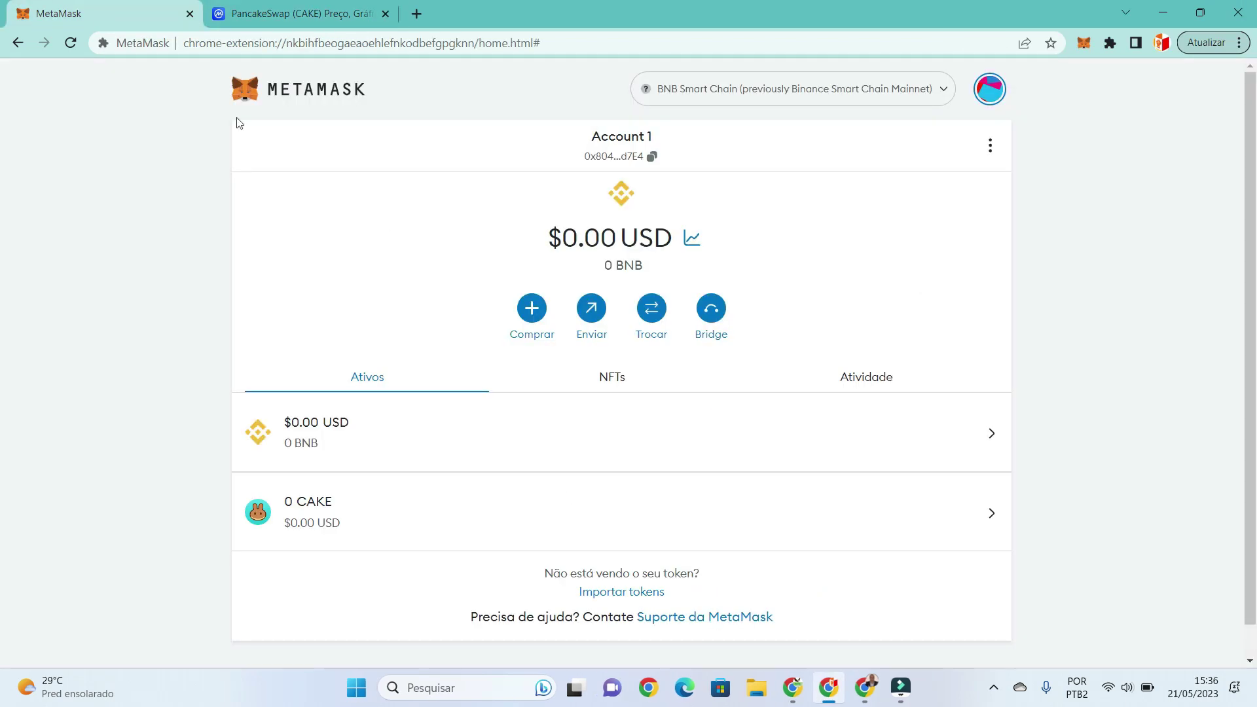
mouse_move(280, 547)
left_click(843, 237)
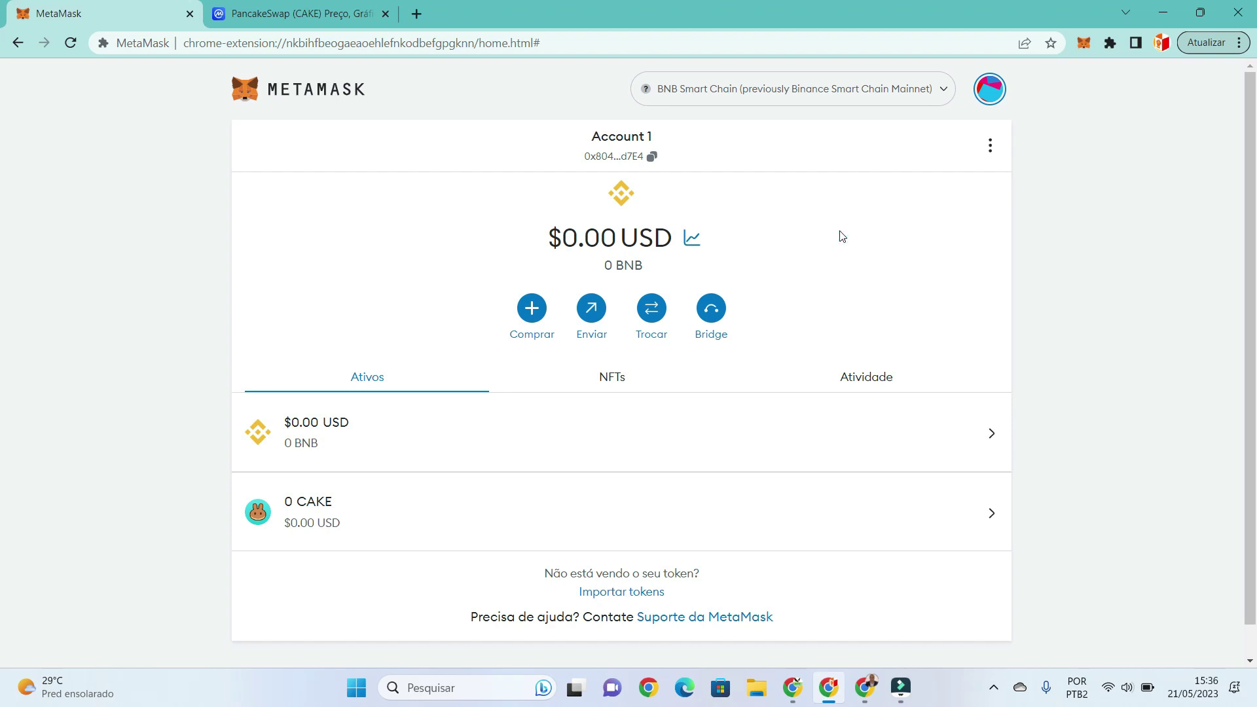